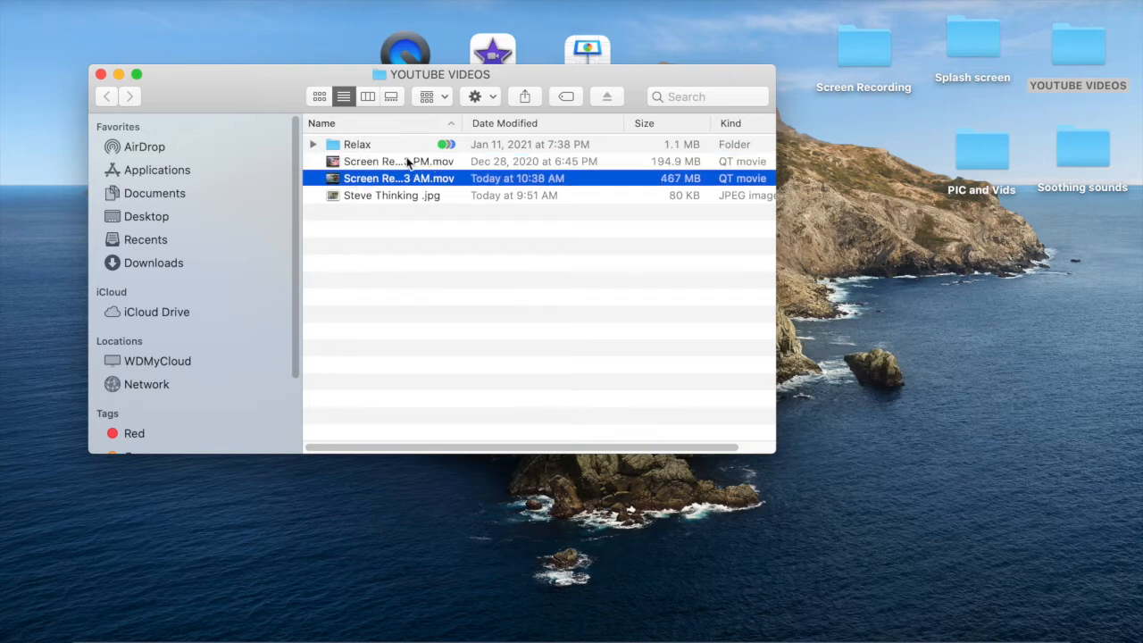
- Open the December 28, 2020 screen recording in QuickTime Player and start a new screen capture over it
click(407, 163)
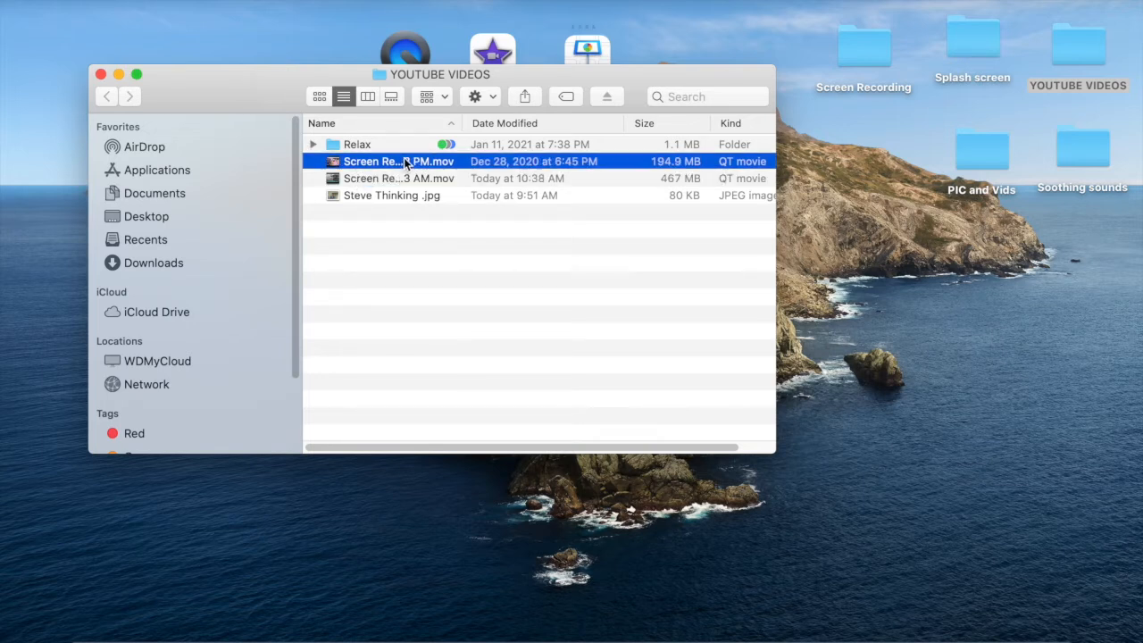
double_click(406, 163)
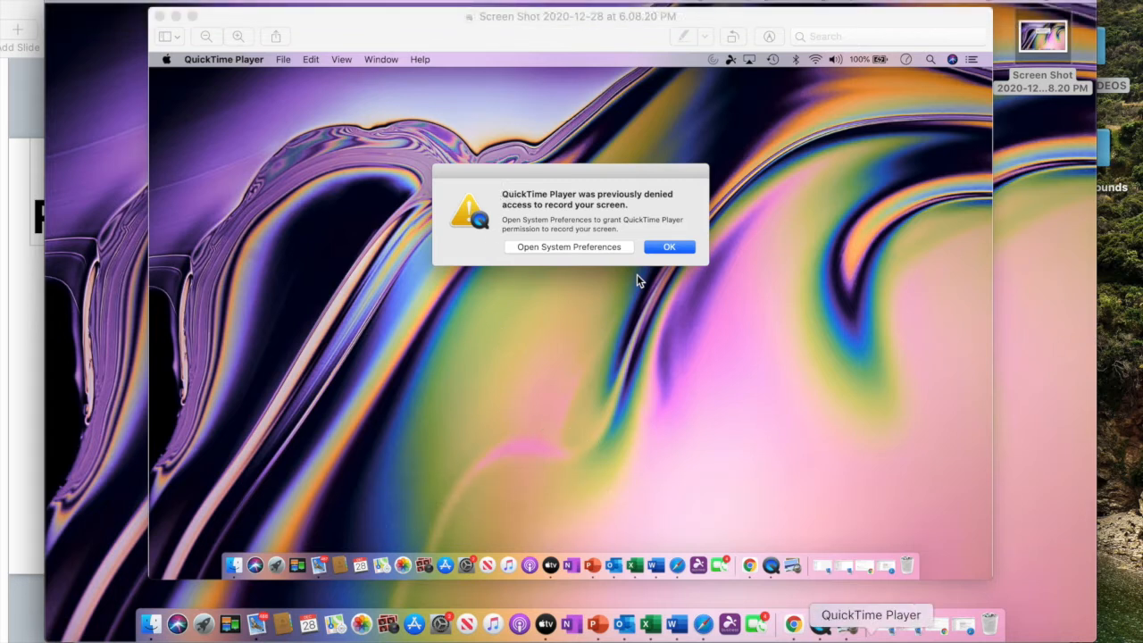
right_click(870, 625)
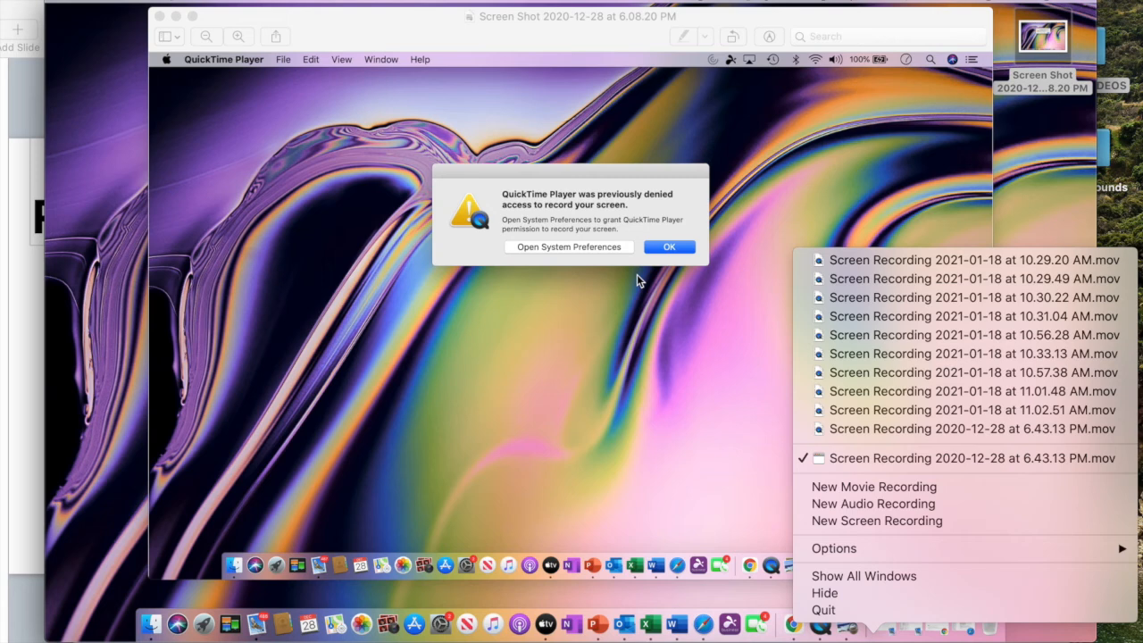
click(893, 522)
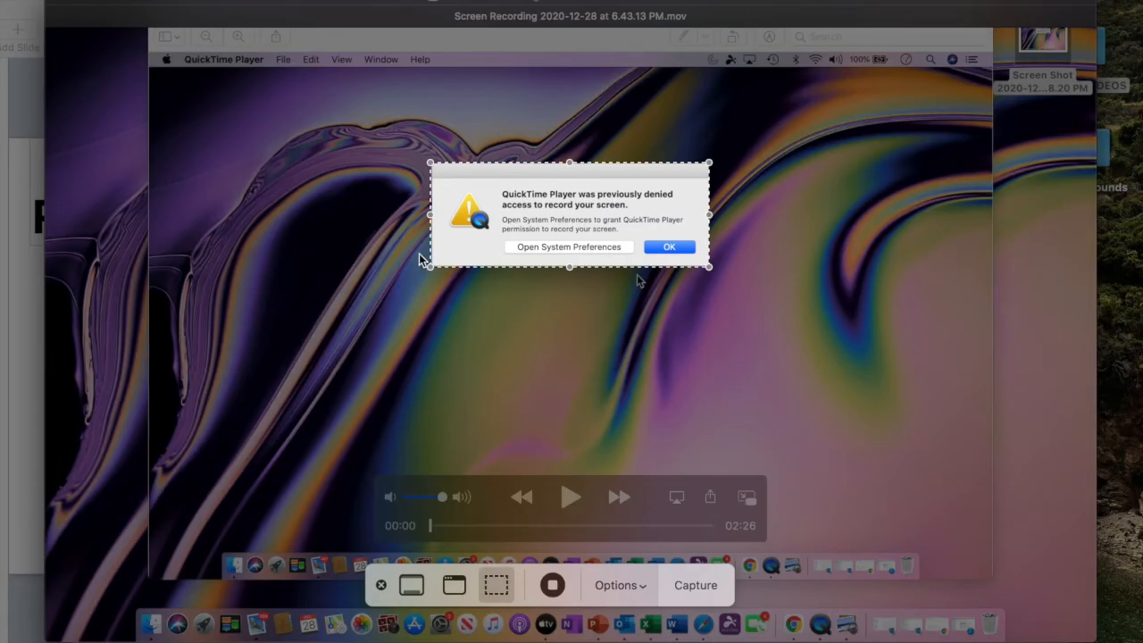
- Fit the capture area closely around the QuickTime Player error dialog and capture it as a screenshot
drag(430, 266, 255, 404)
mouse_move(711, 165)
mouse_down()
mouse_move(932, 96)
mouse_move(707, 167)
mouse_up()
drag(482, 403, 511, 261)
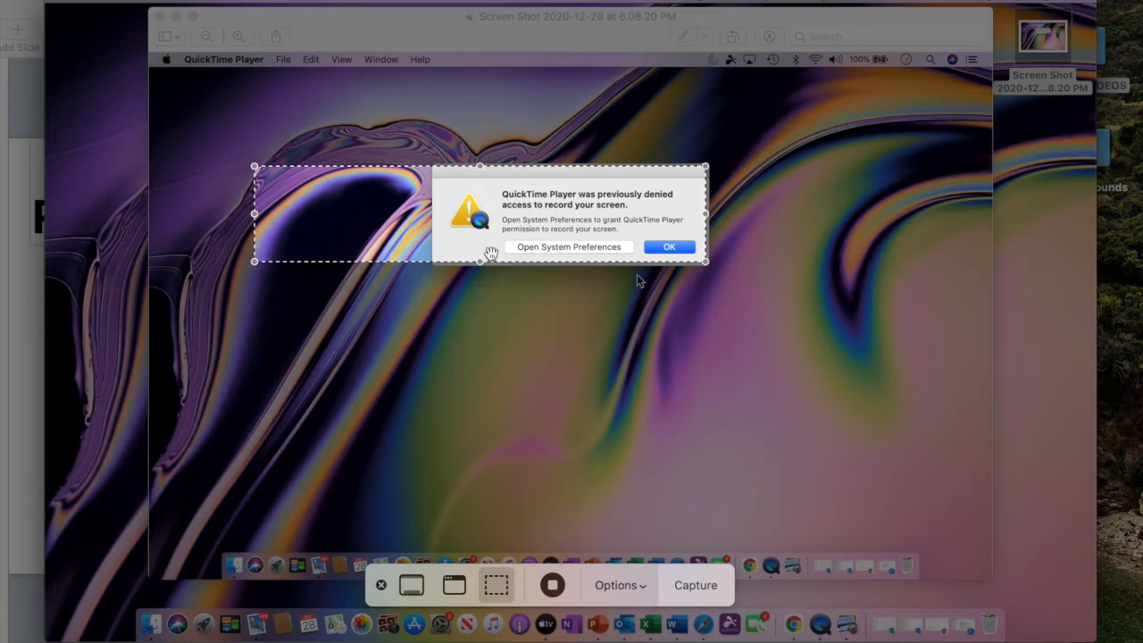
drag(255, 214, 431, 216)
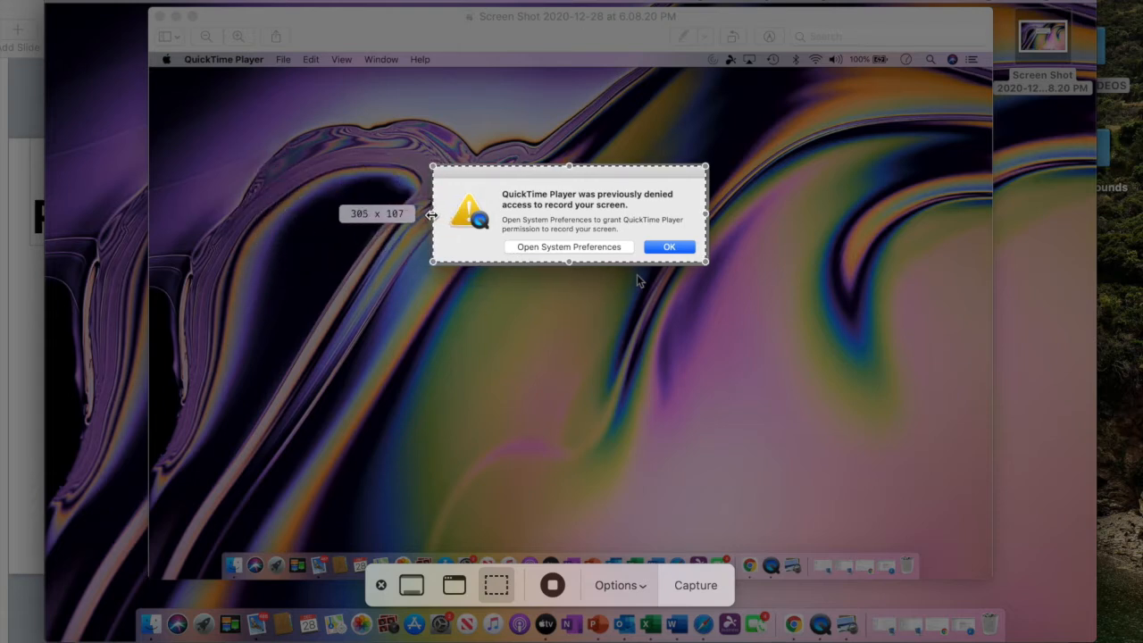
drag(432, 214, 436, 214)
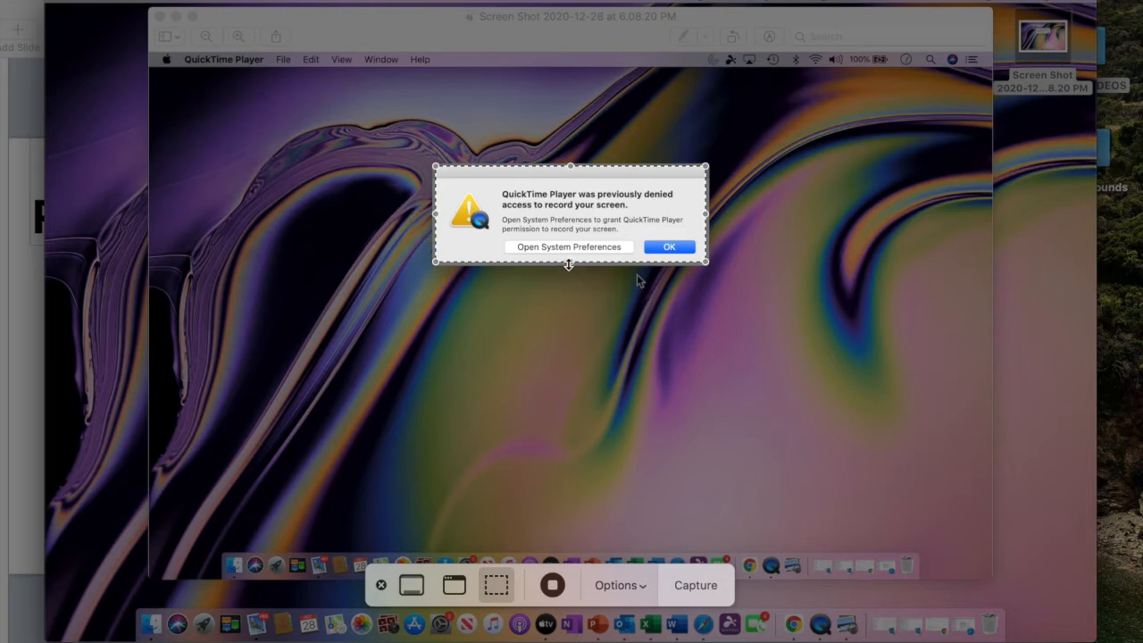
drag(569, 264, 569, 265)
drag(706, 217, 706, 217)
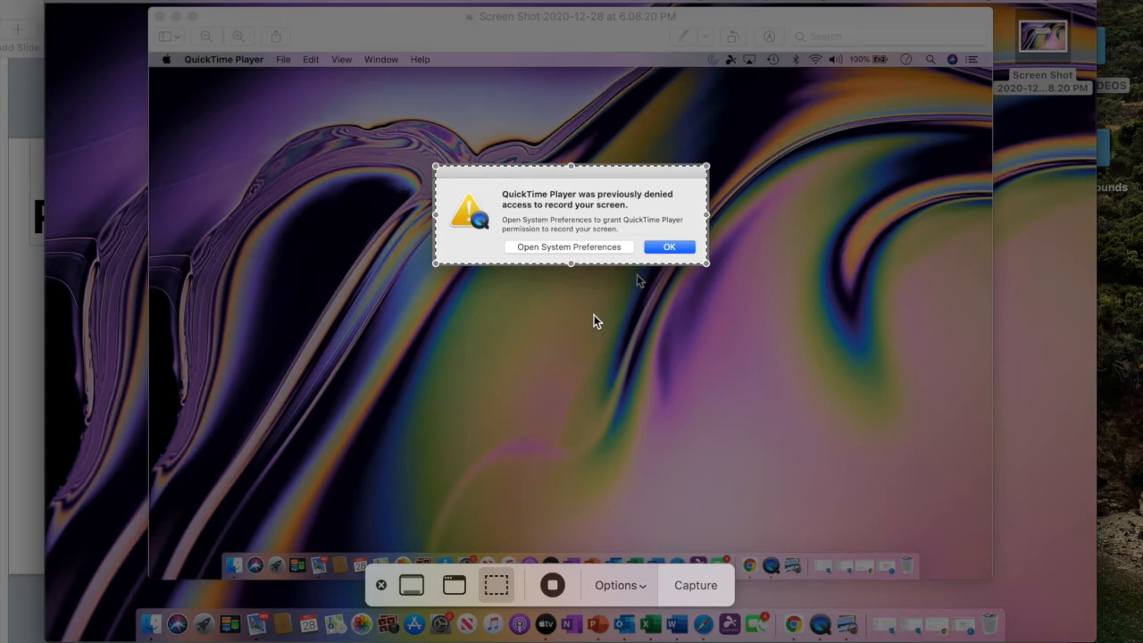
click(705, 585)
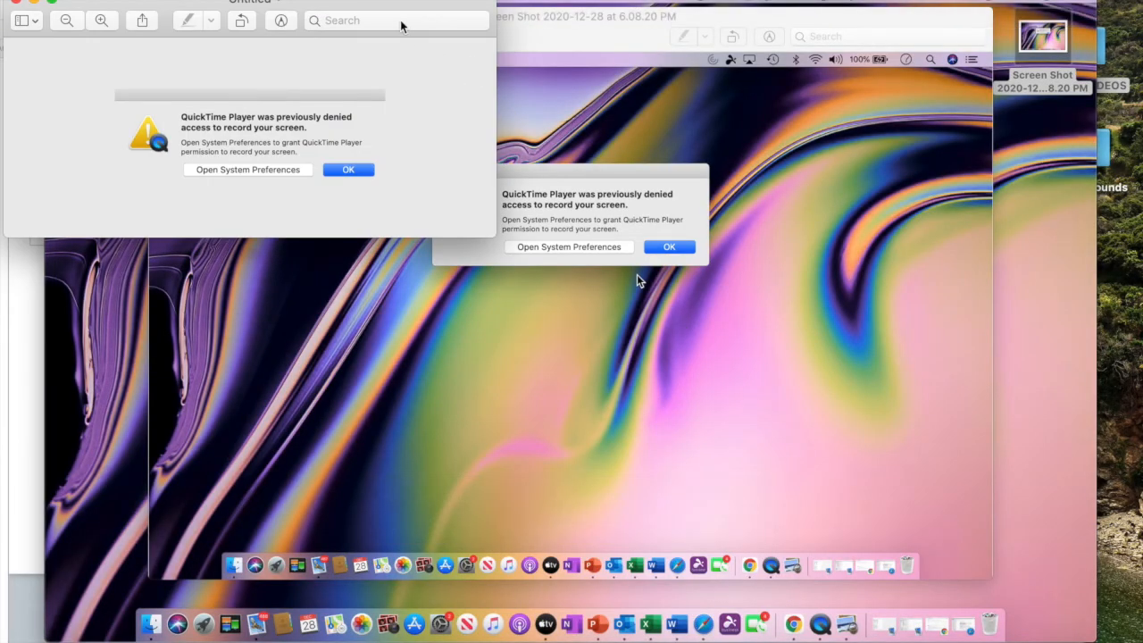
- Move the screenshot window over the recording and save it to the Desktop as "Quicktime Player Error Message"
drag(383, 4, 712, 109)
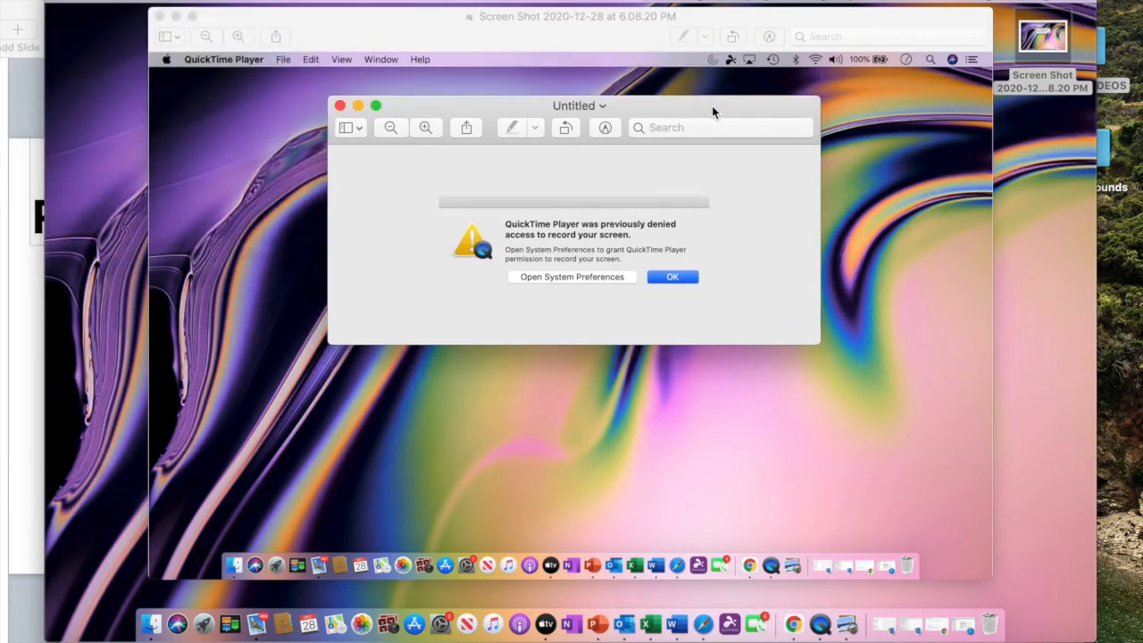
click(594, 106)
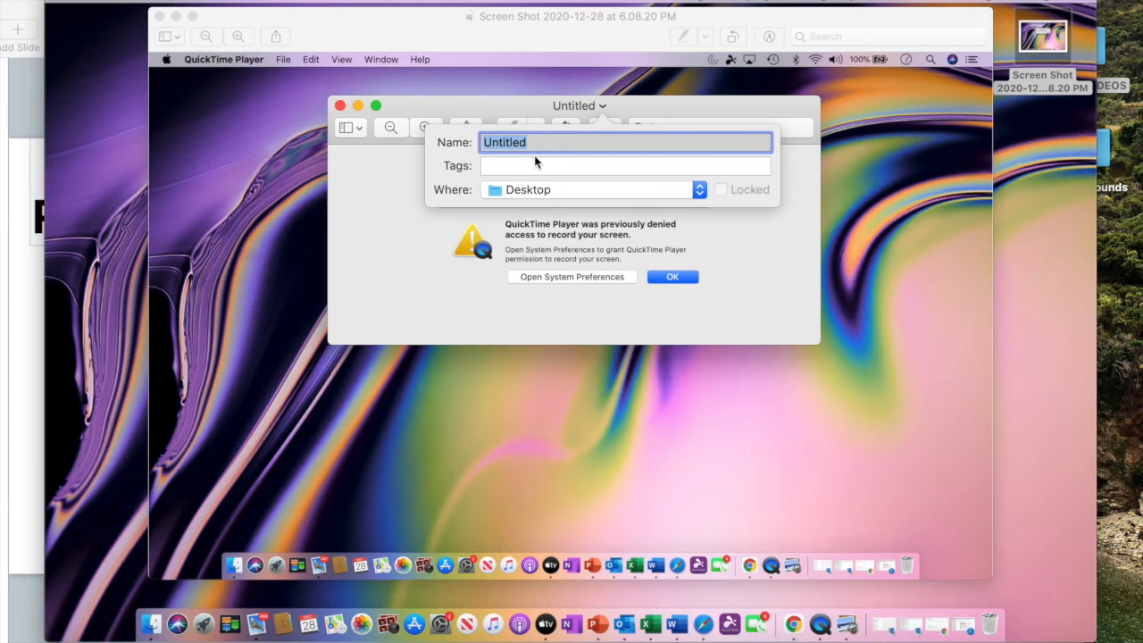
text(Quicktime Player Er)
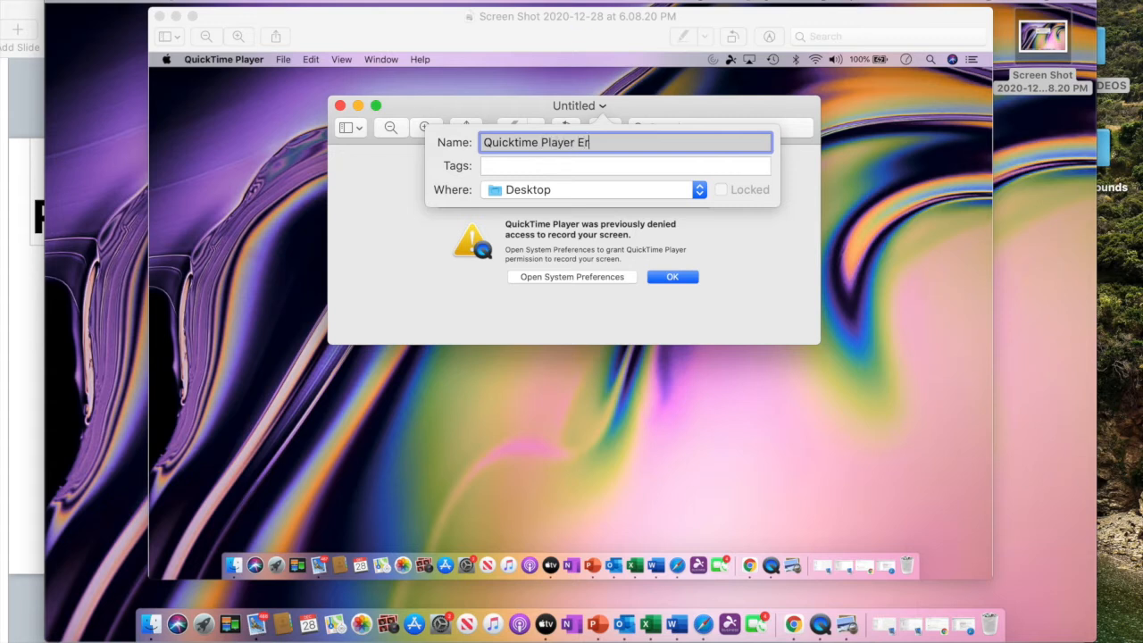
text(ror Message)
key(Tab)
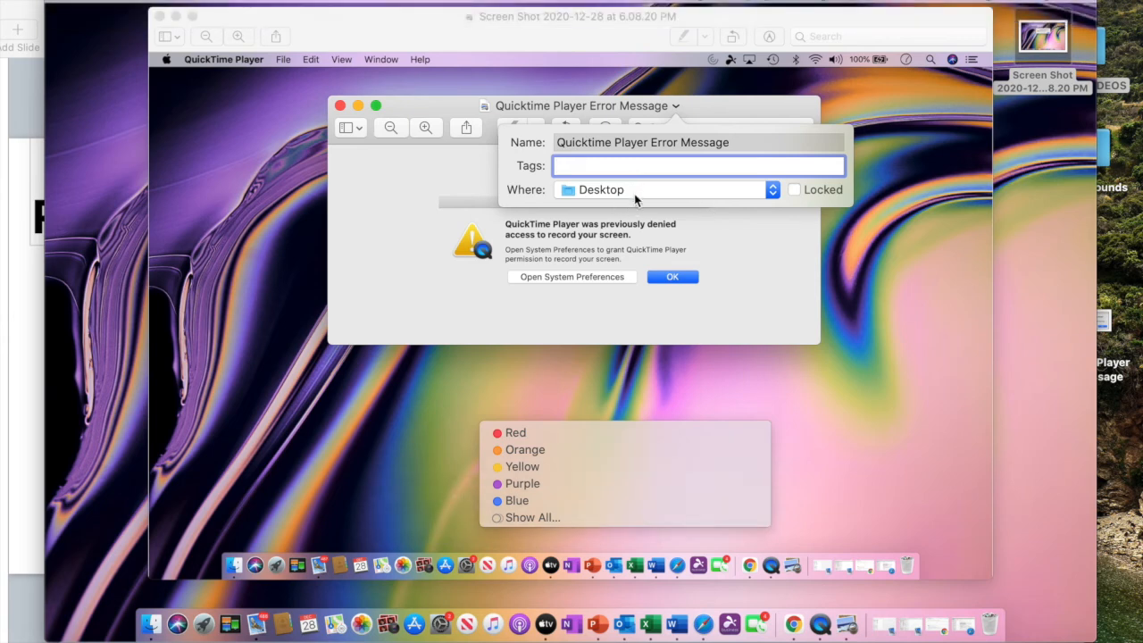
click(793, 265)
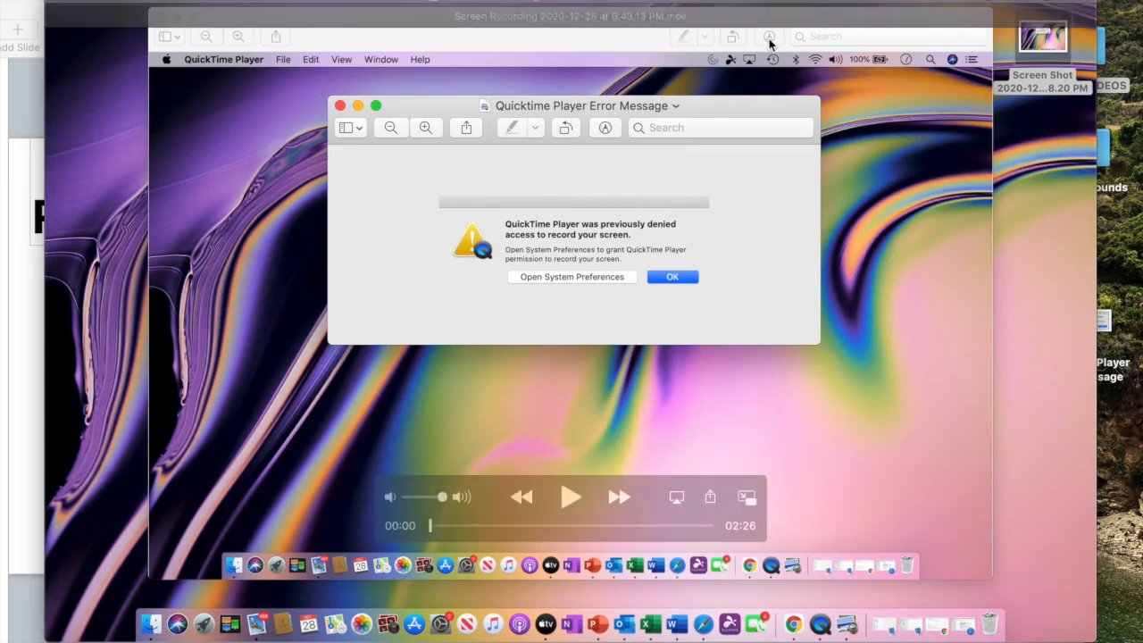
- Close the screen recording and the screenshot preview to return to the Keynote slide
drag(539, 46, 506, 82)
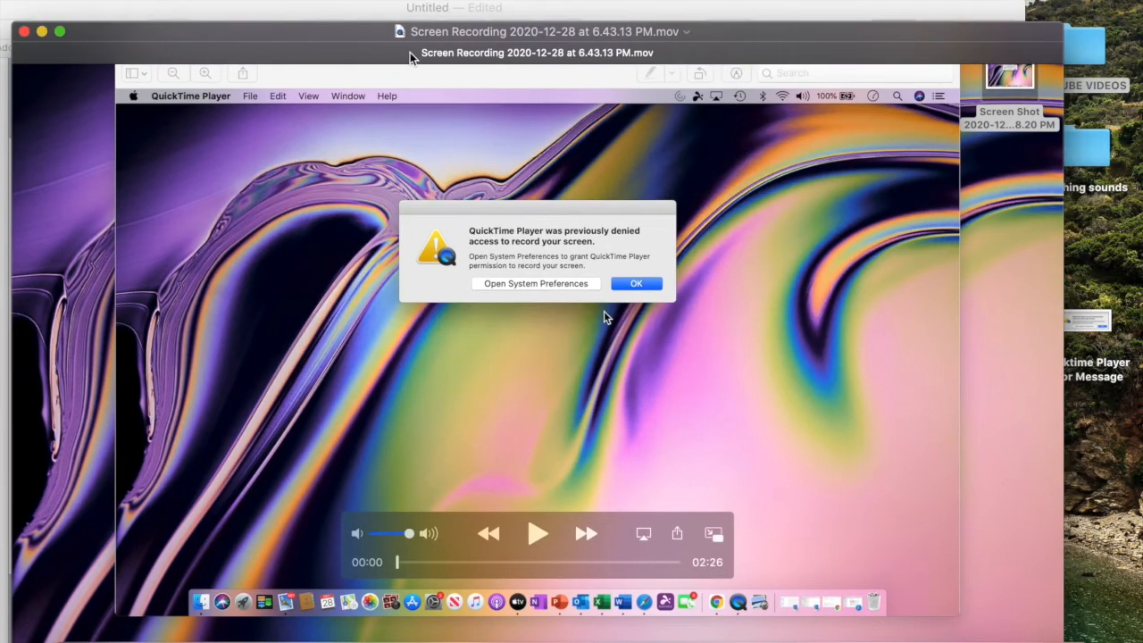
click(24, 33)
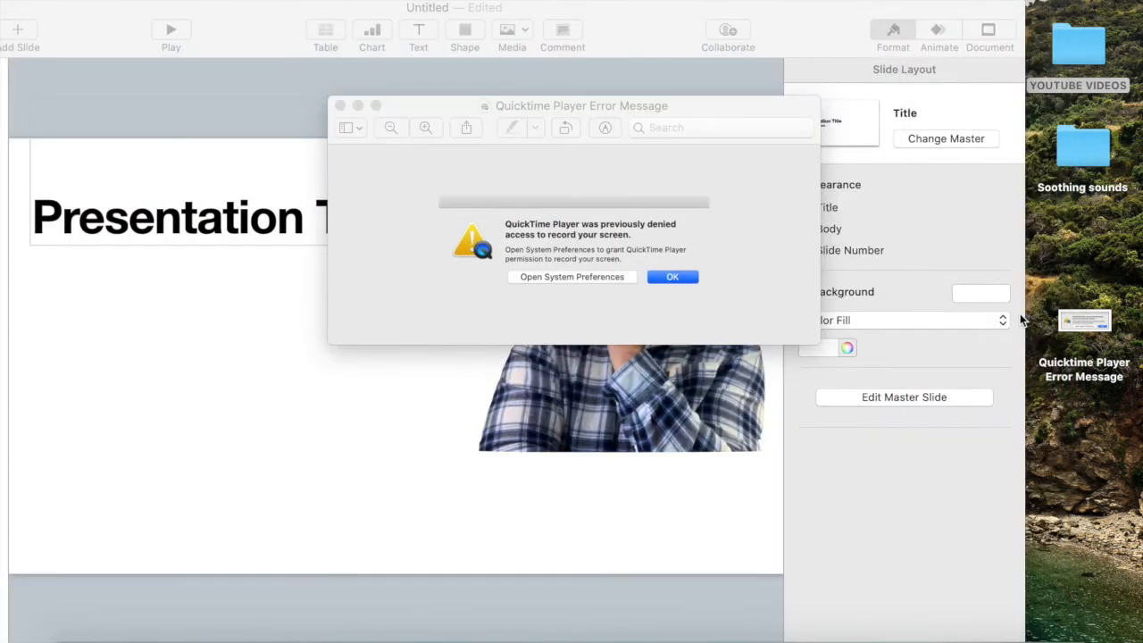
click(340, 107)
- Insert the Quicktime Player Error Message image from the desktop into the slide, enlarge it and place it below the title beside the photo
drag(1080, 323, 206, 364)
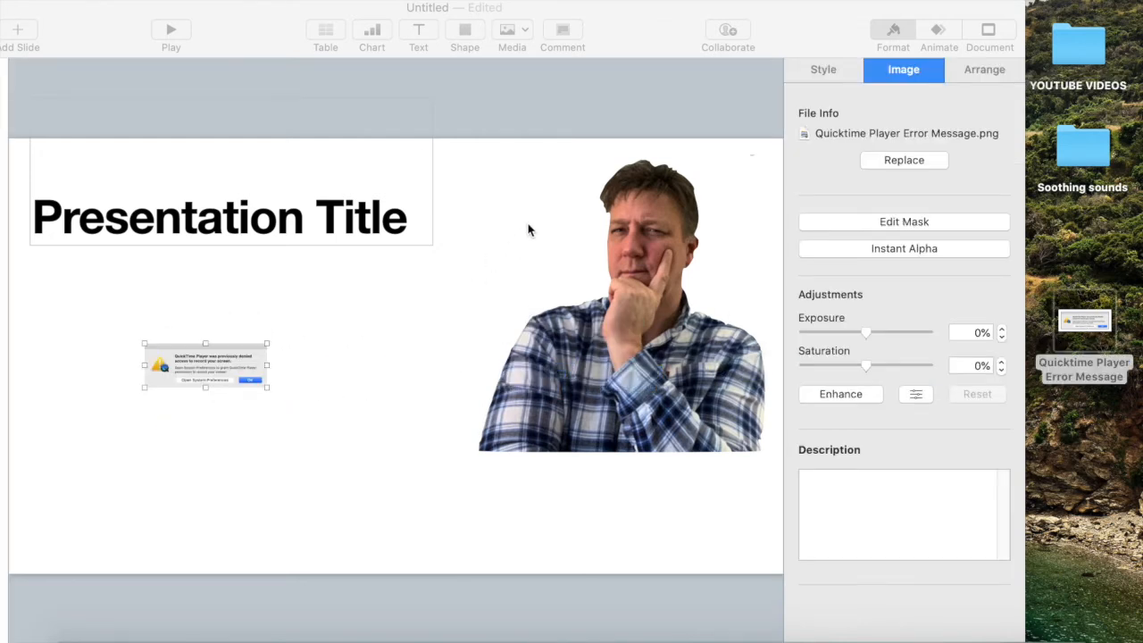
drag(660, 16, 753, 12)
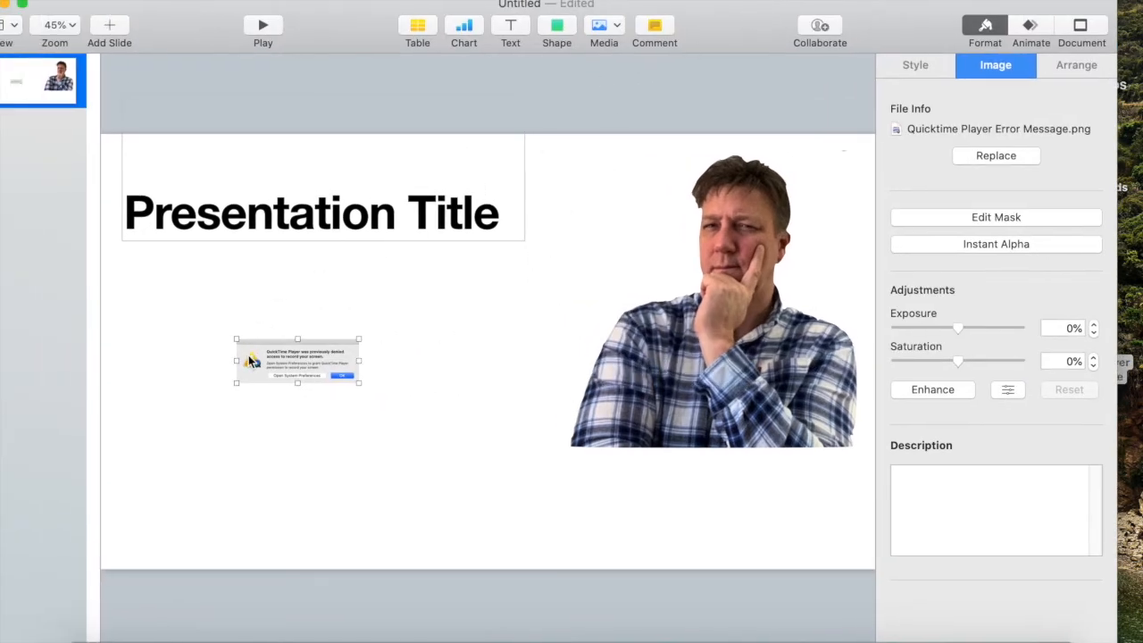
drag(355, 382, 540, 561)
drag(457, 368, 389, 362)
drag(507, 429, 523, 462)
drag(426, 357, 401, 339)
- Shorten the title box to fit within the slide and enter the title "How to remove the error message"
click(396, 223)
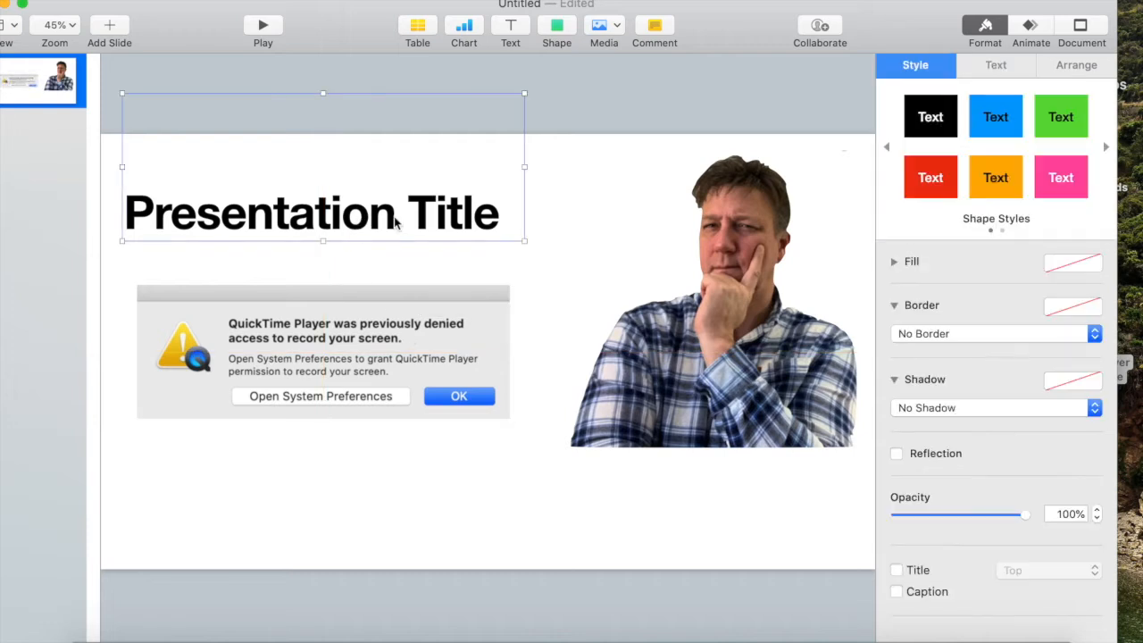
drag(322, 92, 318, 143)
double_click(313, 214)
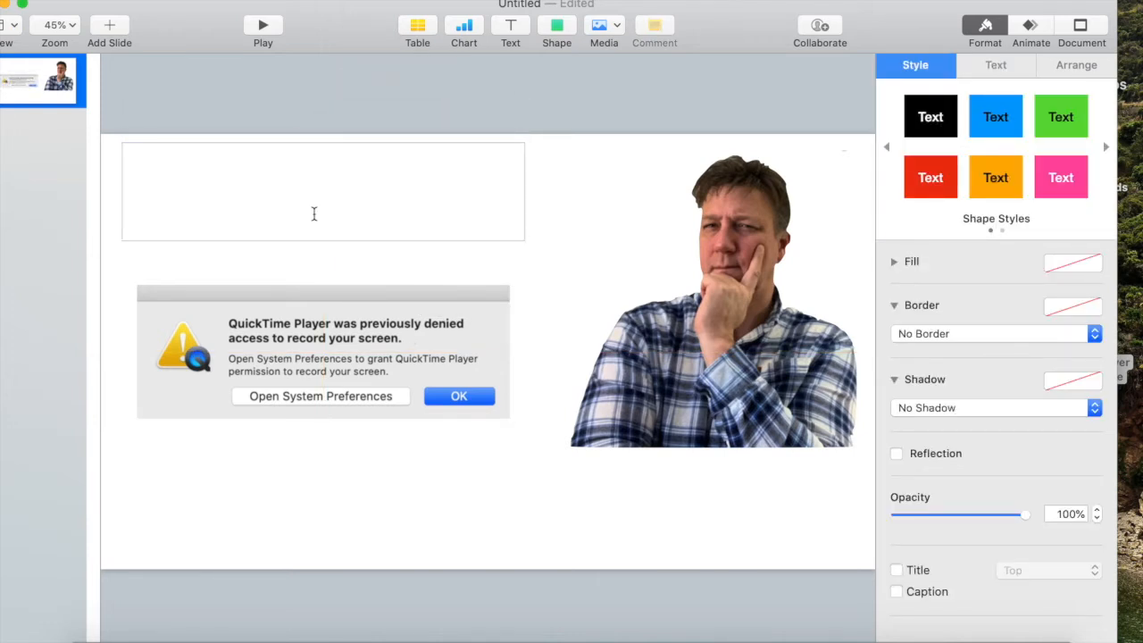
text(How to remove)
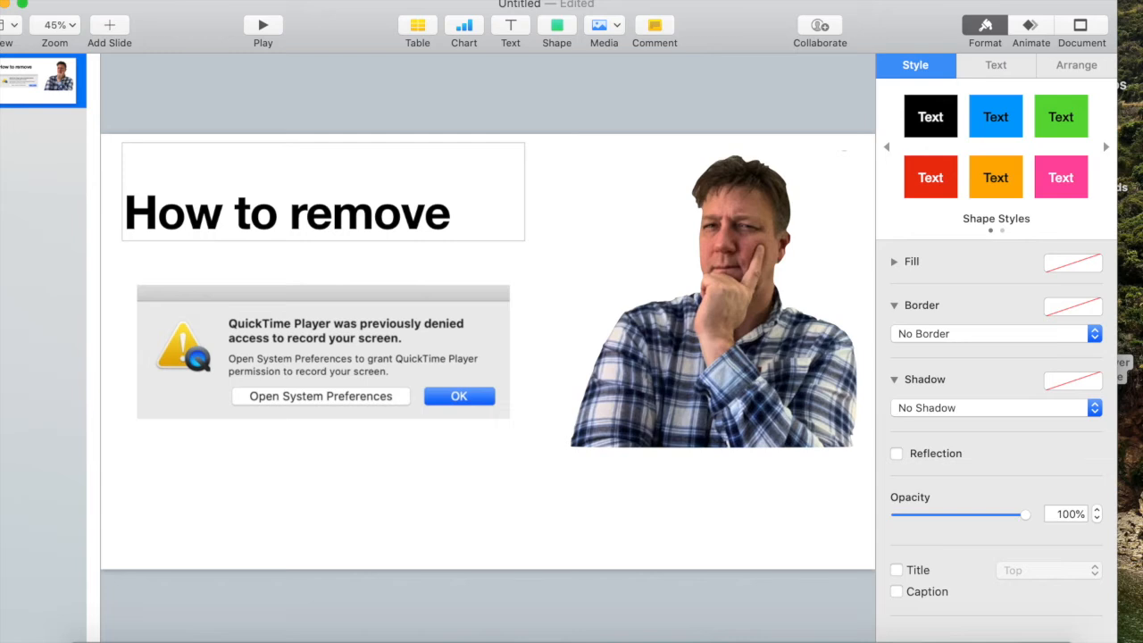
text( the e)
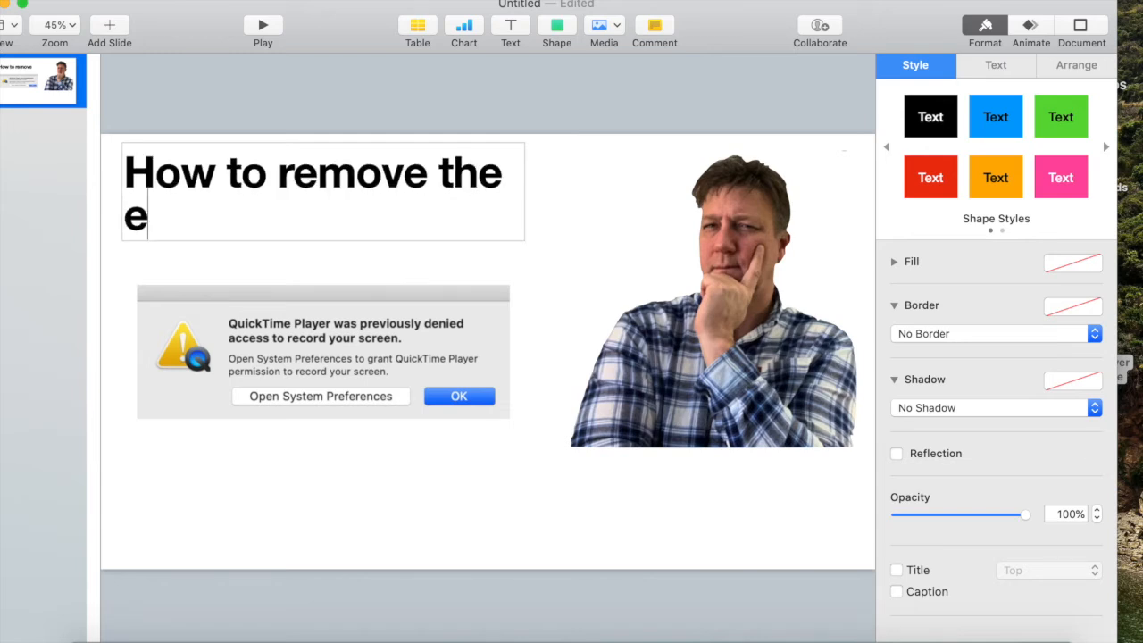
text(rror message)
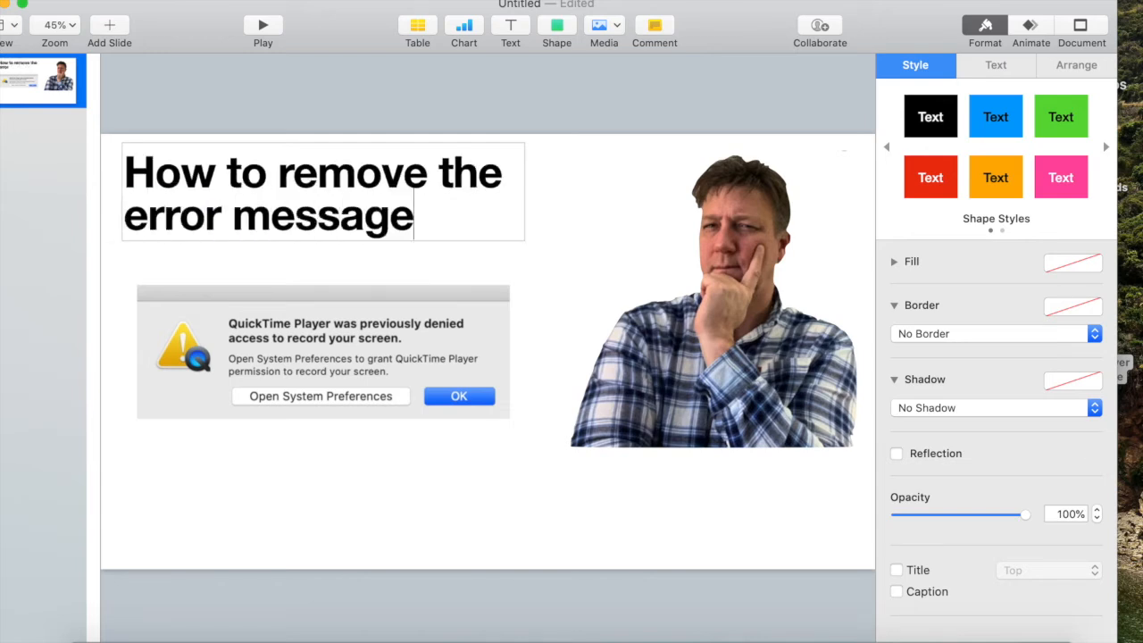
- Replace "error message" in the title with "QuickTime Player Error message"
key(BackSpace)
key(BackSpace)
key(BackSpace)
key(BackSpace)
key(BackSpace)
key(BackSpace)
key(BackSpace)
key(BackSpace)
key(BackSpace)
key(BackSpace)
key(BackSpace)
key(BackSpace)
key(BackSpace)
text(Quick)
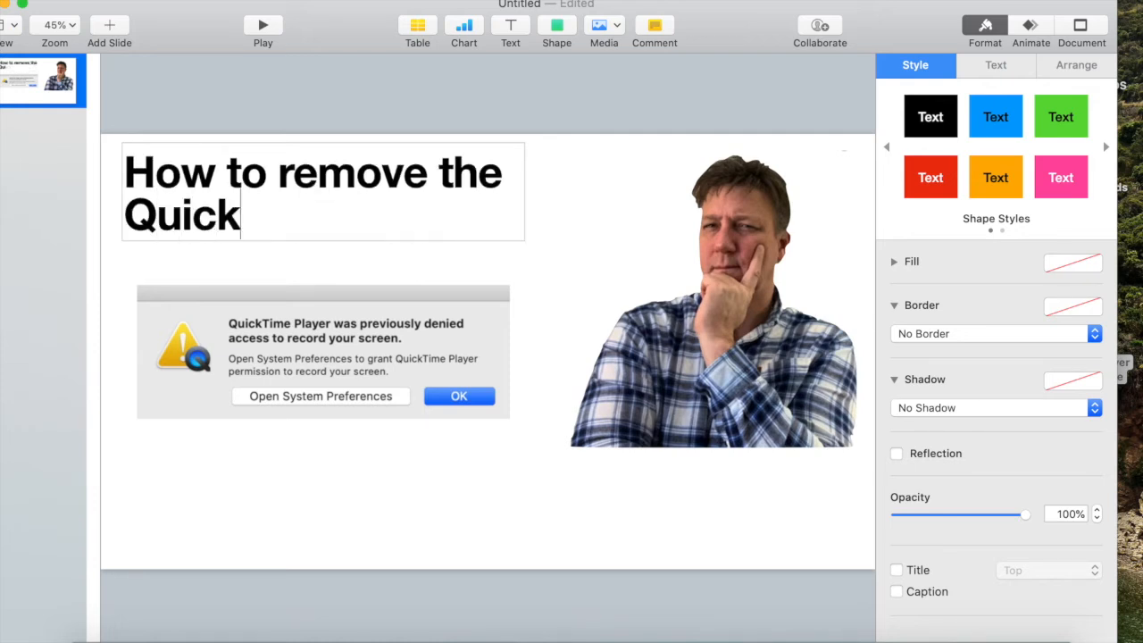
text(Time Player Error)
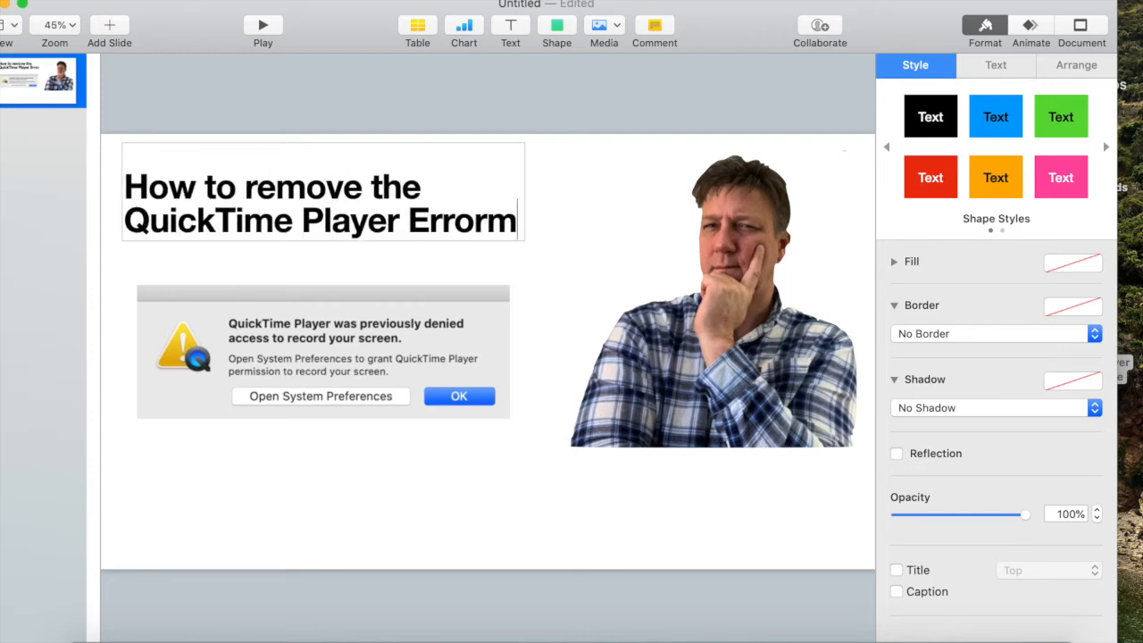
text( message)
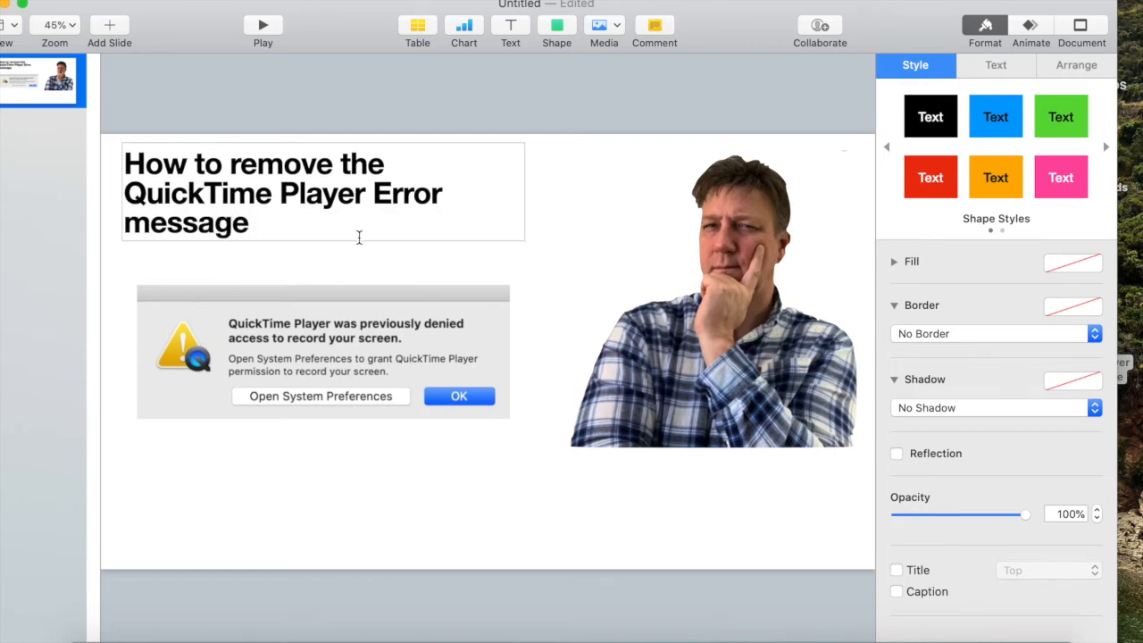
- Shift the title box slightly right and down, and capitalize "Message" and "Remove" in the title
click(398, 261)
drag(396, 194, 422, 208)
drag(178, 234, 160, 234)
text(M)
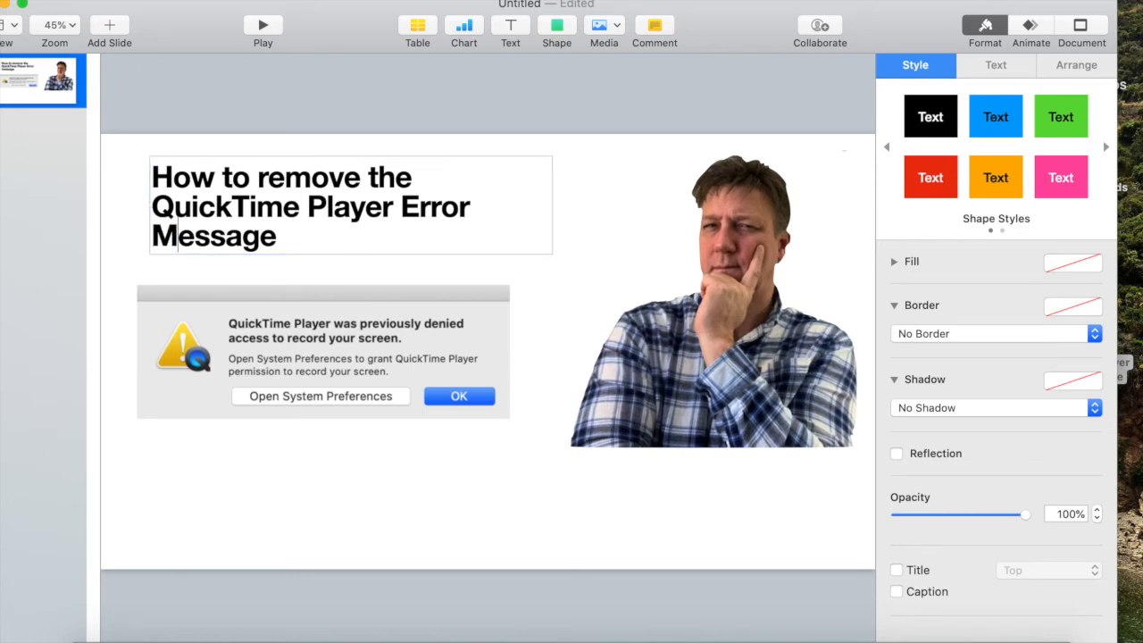
click(270, 175)
key(BackSpace)
text(R)
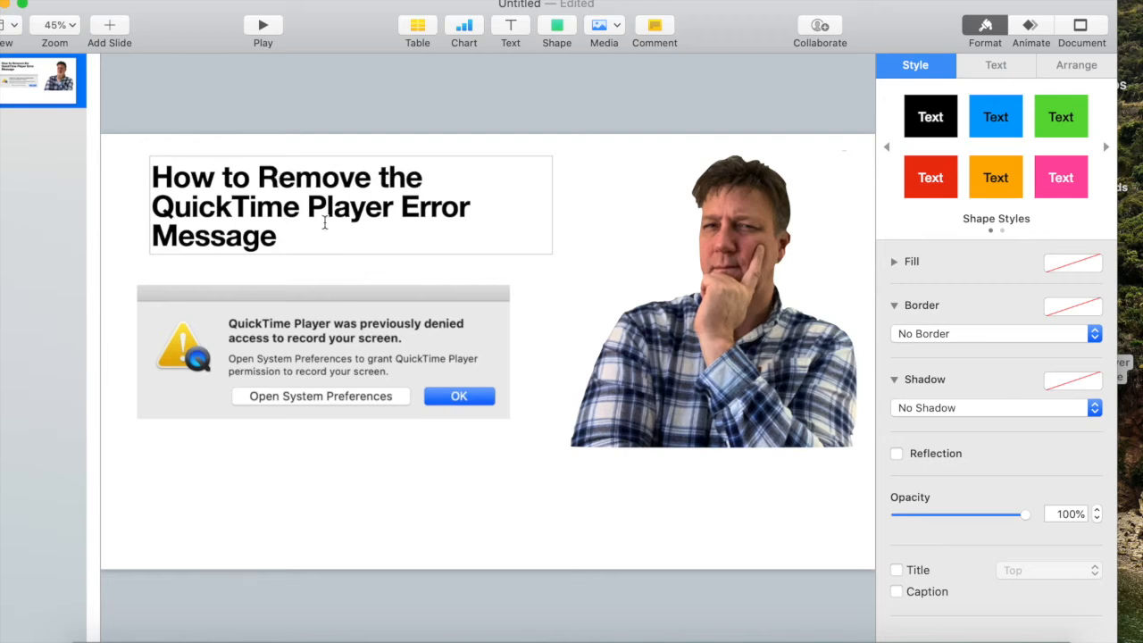
- Slightly enlarge the error message image and reposition it beneath the title
drag(344, 348, 376, 340)
drag(536, 408, 539, 432)
drag(346, 332, 342, 332)
click(718, 544)
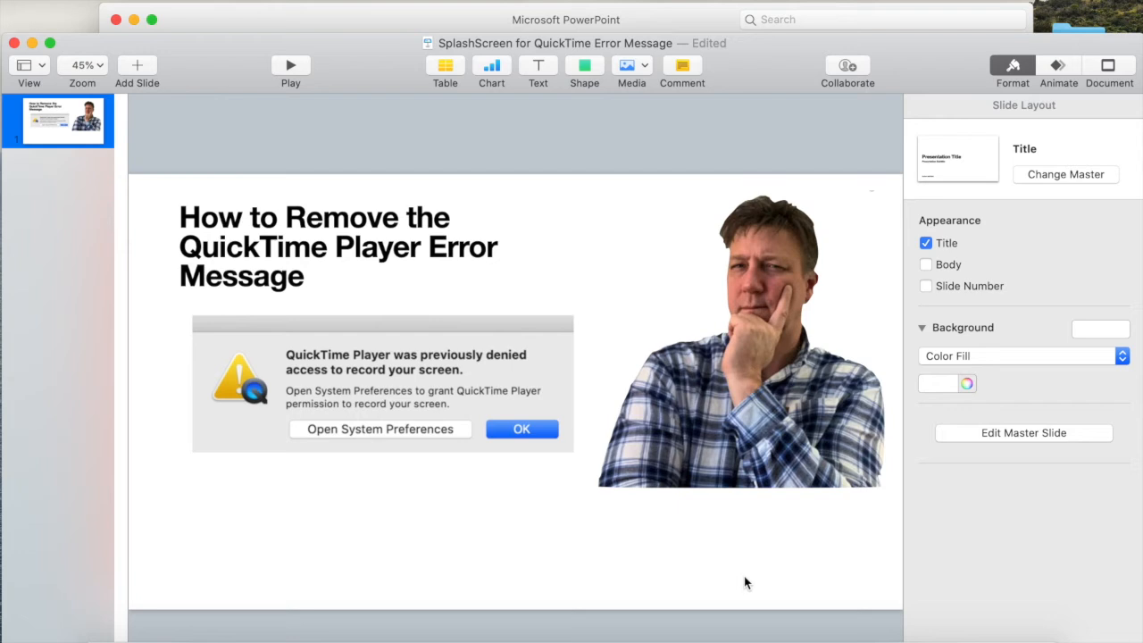
- Change the slide's background color fill from white to a light coral red
click(572, 234)
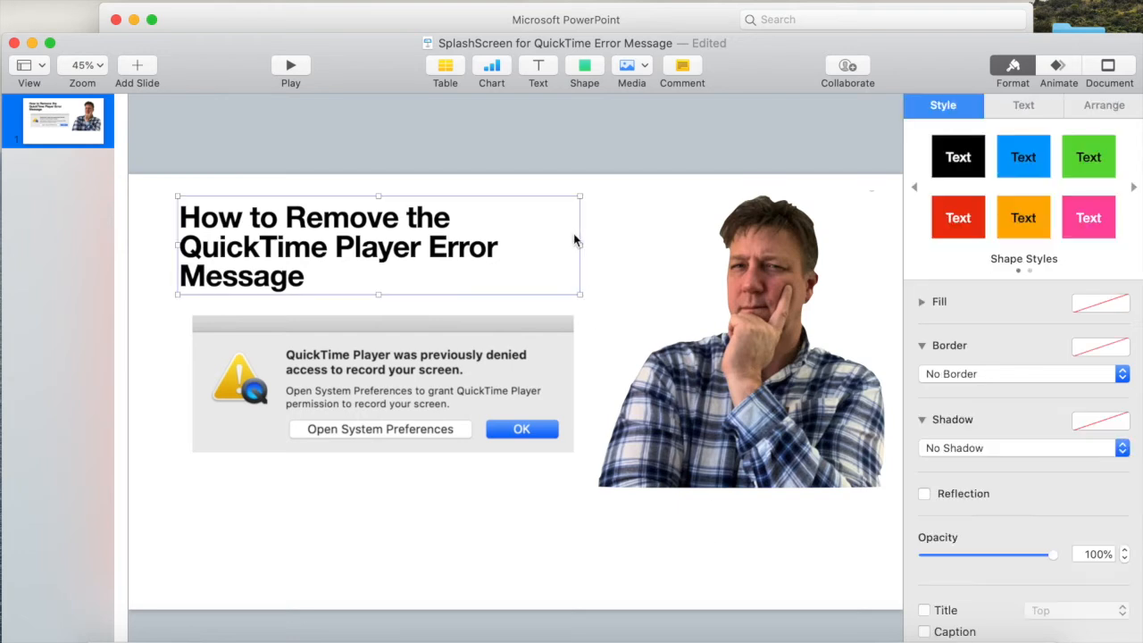
click(652, 248)
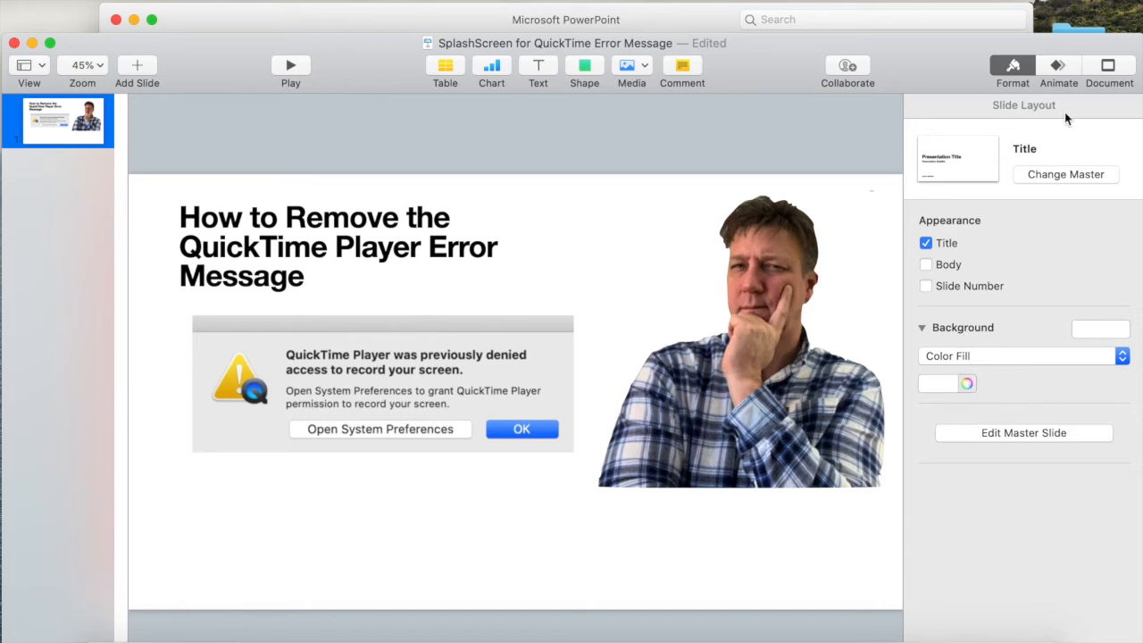
click(968, 383)
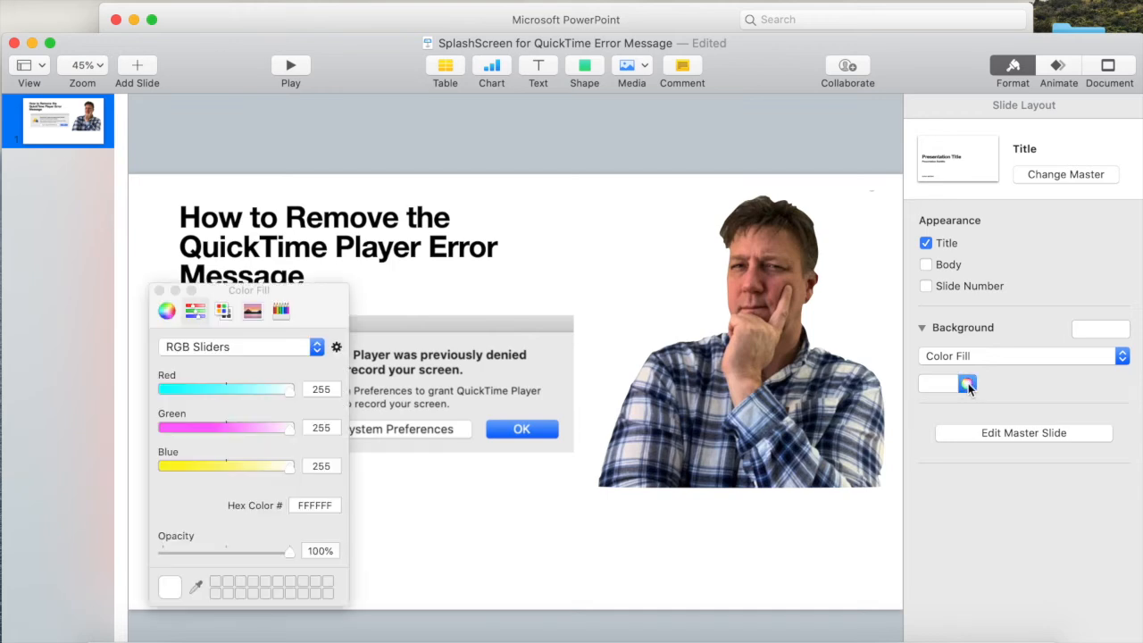
click(167, 310)
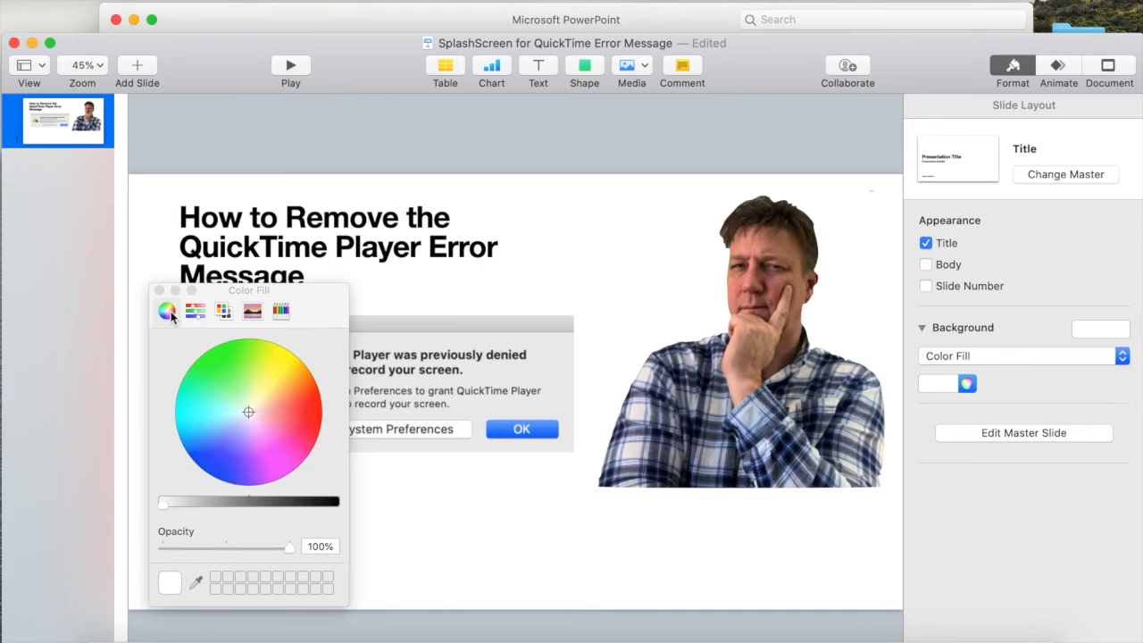
mouse_move(259, 428)
mouse_down()
mouse_move(281, 410)
mouse_move(269, 433)
mouse_up()
click(281, 421)
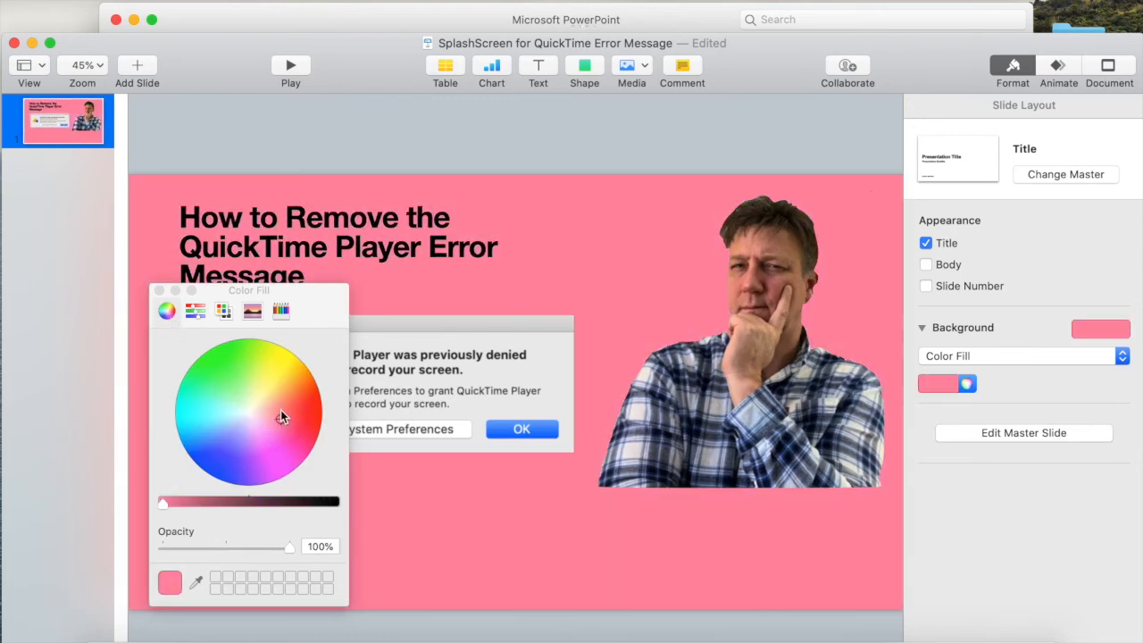
click(284, 416)
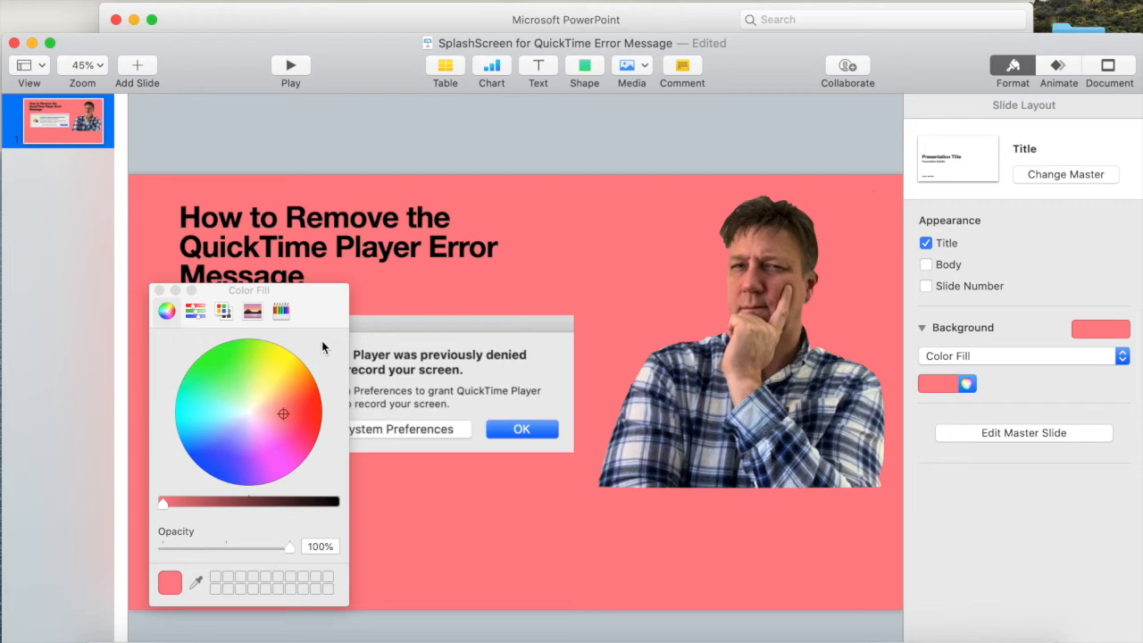
- Close the background color picker and save the presentation
click(159, 290)
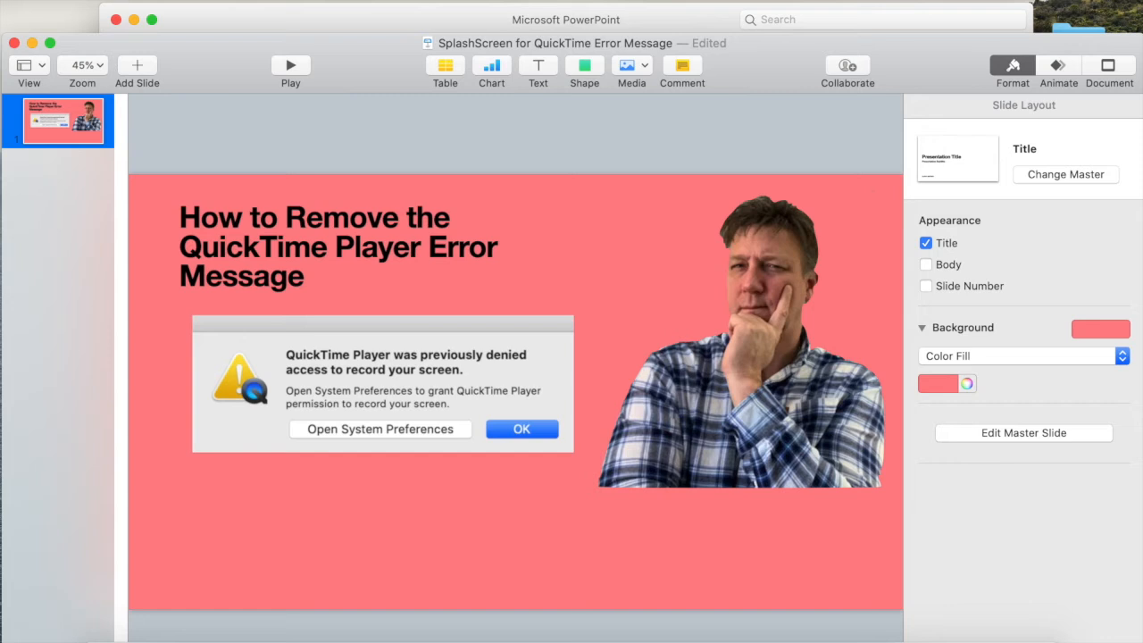
click(122, 1)
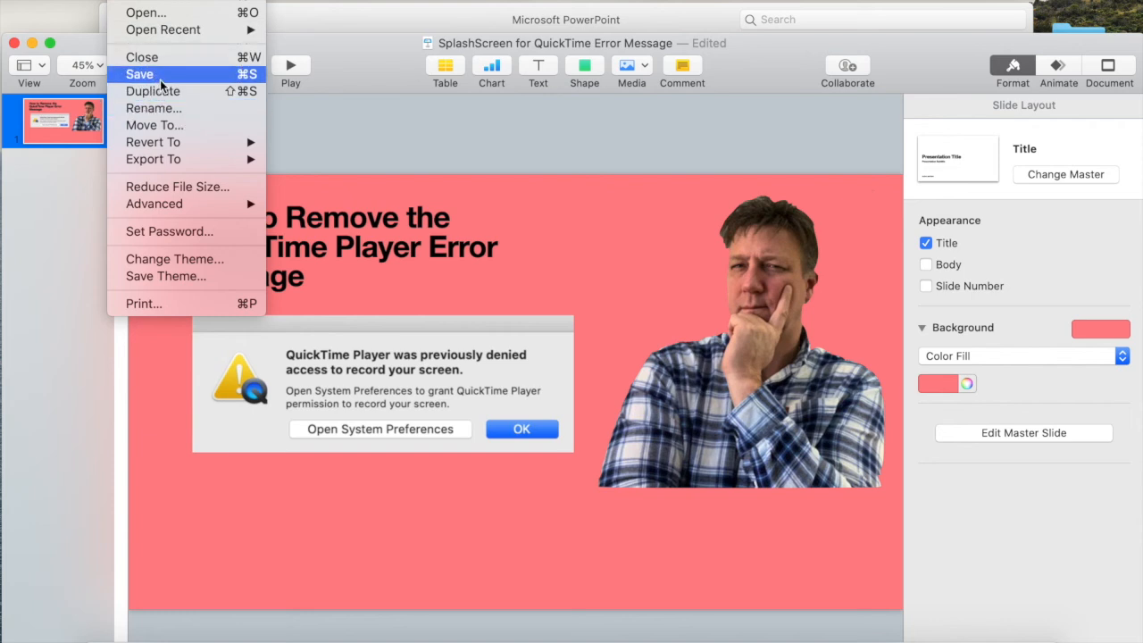
click(160, 78)
- Set up an image export of all slides in JPEG (High Quality) format and continue to the file naming
click(122, 1)
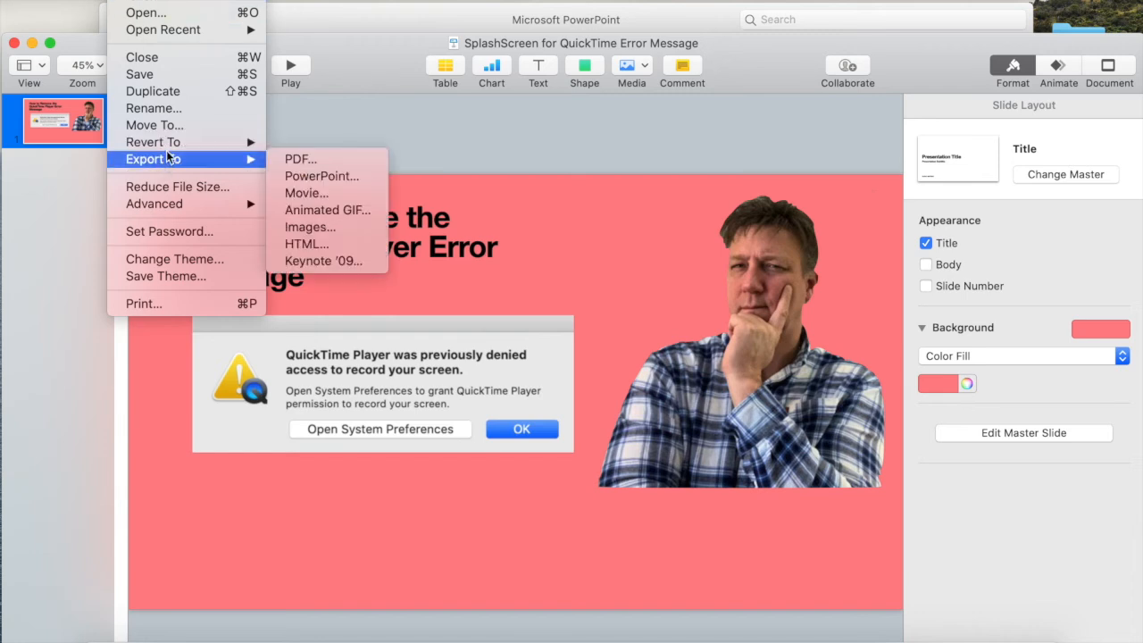
mouse_move(178, 158)
click(330, 229)
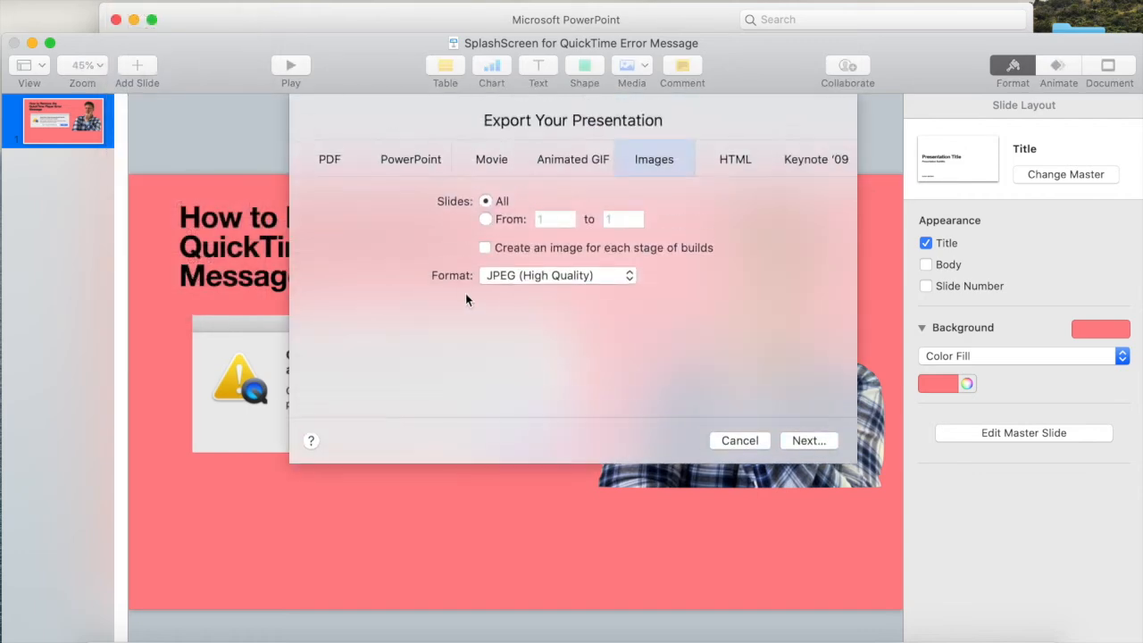
click(629, 282)
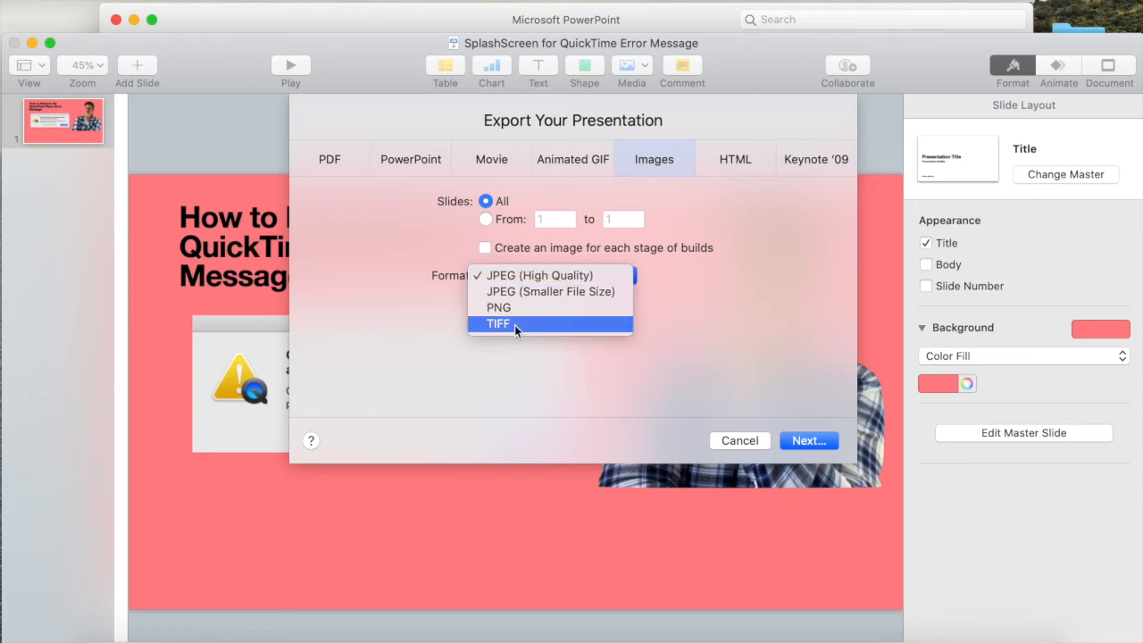
click(522, 272)
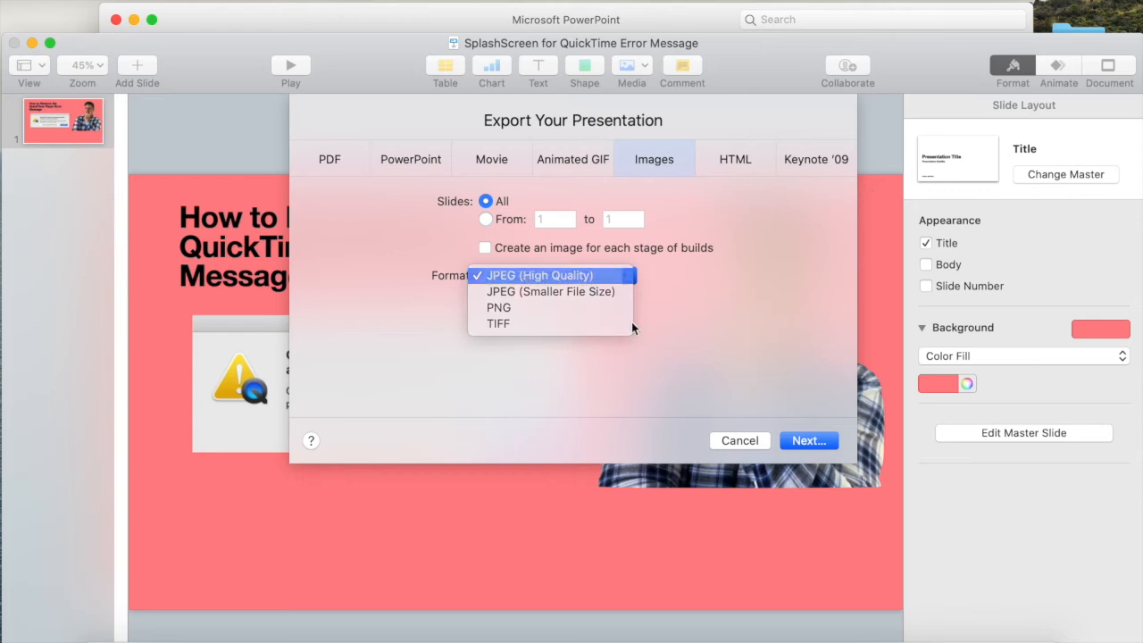
click(808, 440)
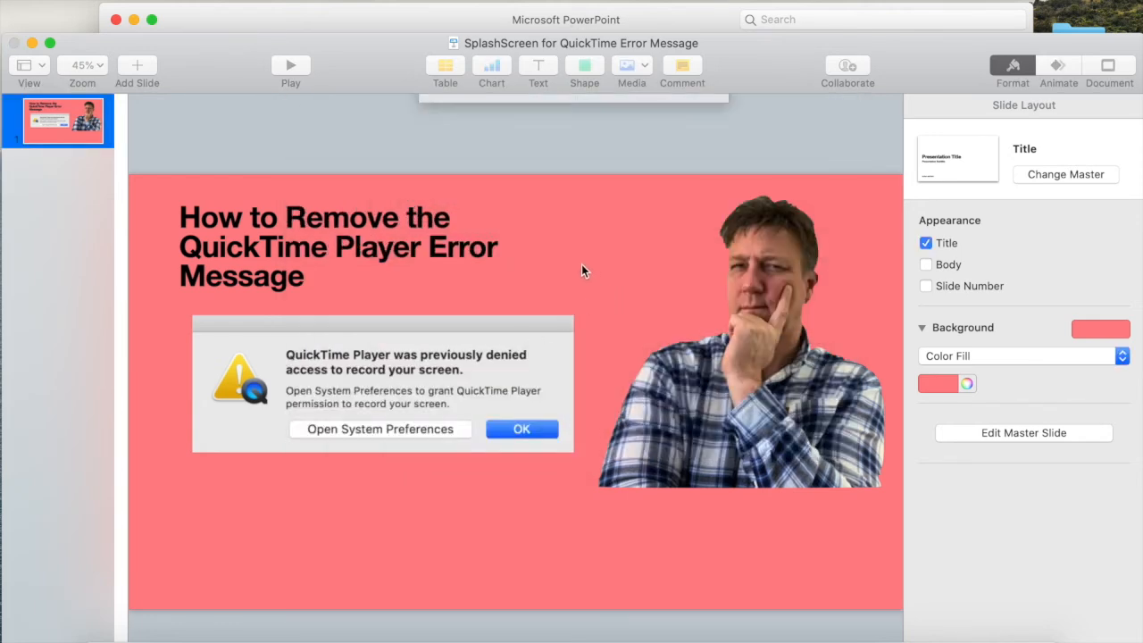
- Add the prefix "(JPEG) " to the export name and export the slide image to the YOUTUBE VIDEOS folder
click(562, 117)
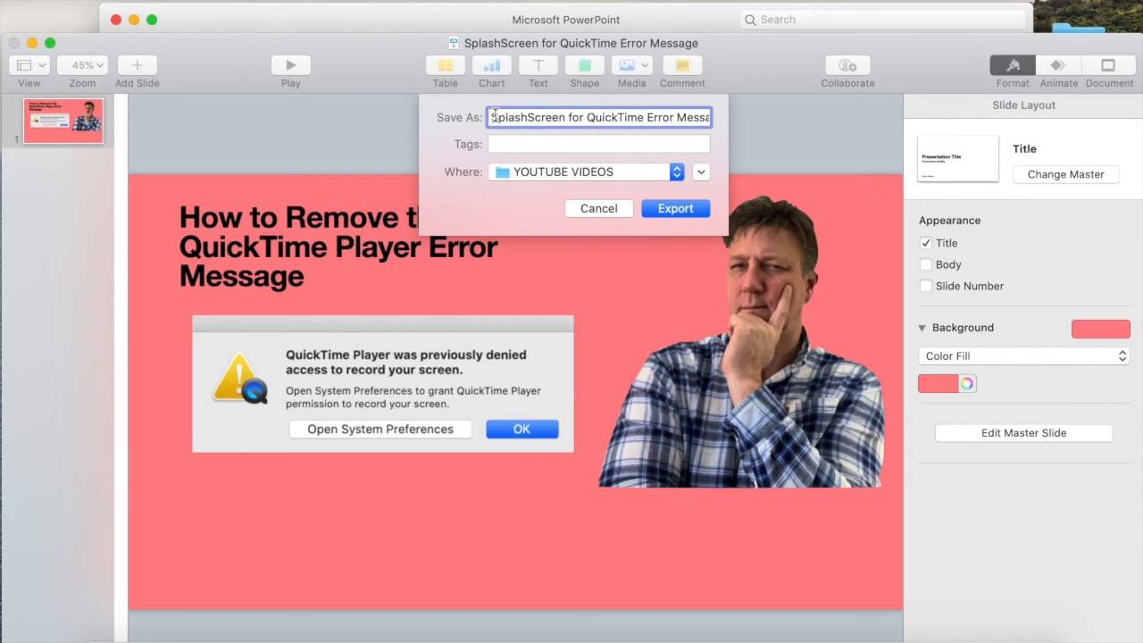
click(494, 117)
text(UPGET)
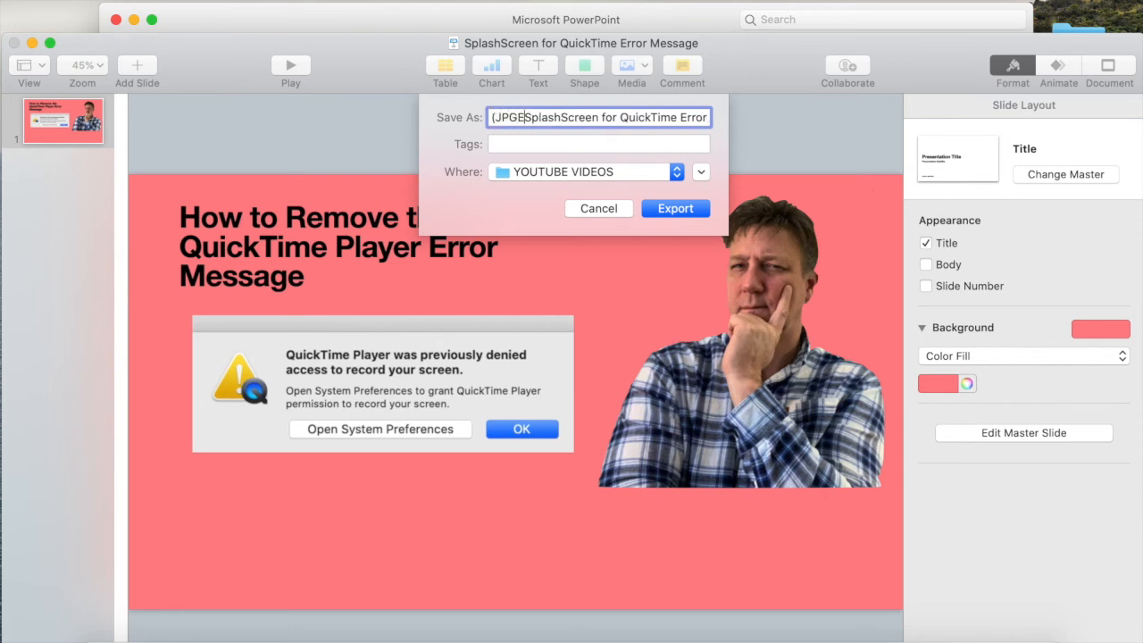
key(BackSpace)
key(BackSpace)
key(BackSpace)
key(BackSpace)
key(BackSpace)
text((JPEG))
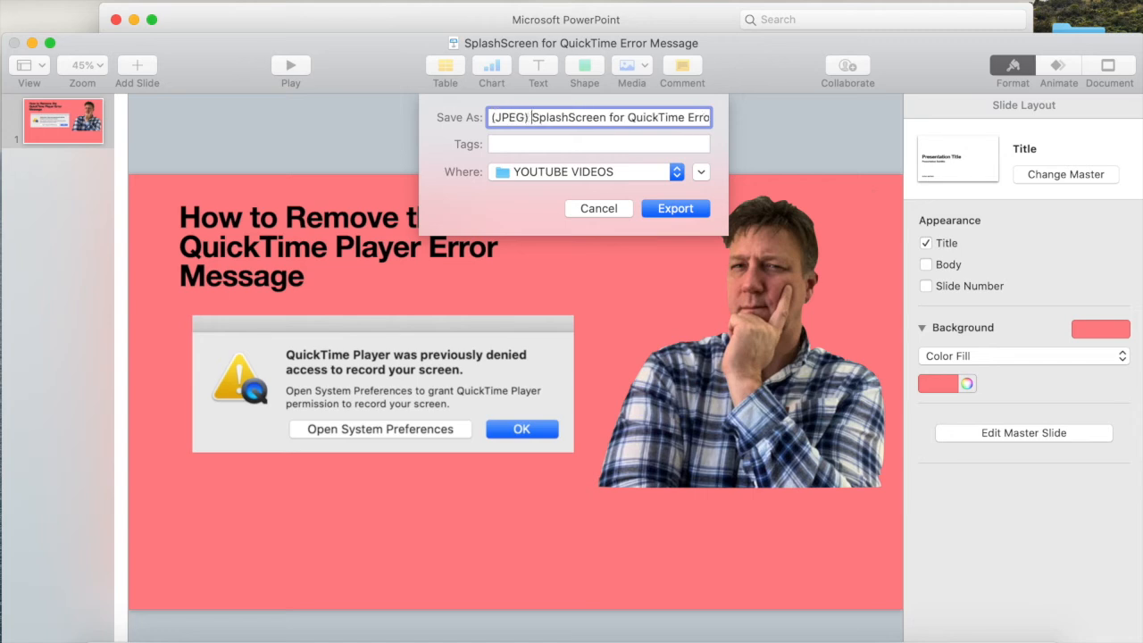
click(669, 209)
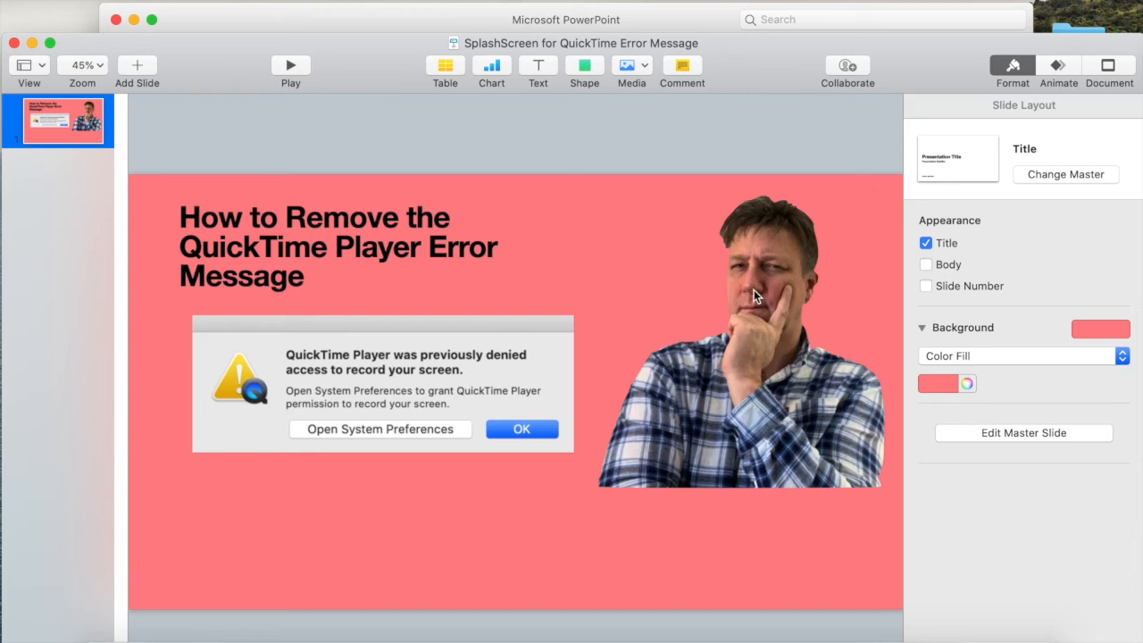
- Close the splash screen presentation and the PowerPoint start window to clear the desktop
drag(749, 48, 751, 25)
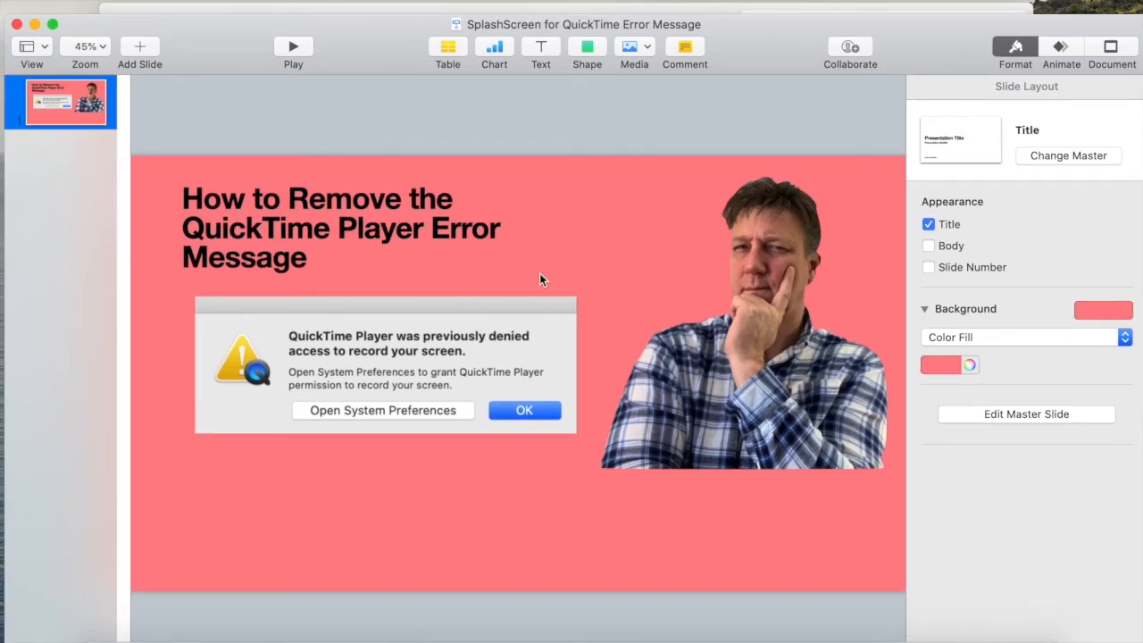
click(17, 24)
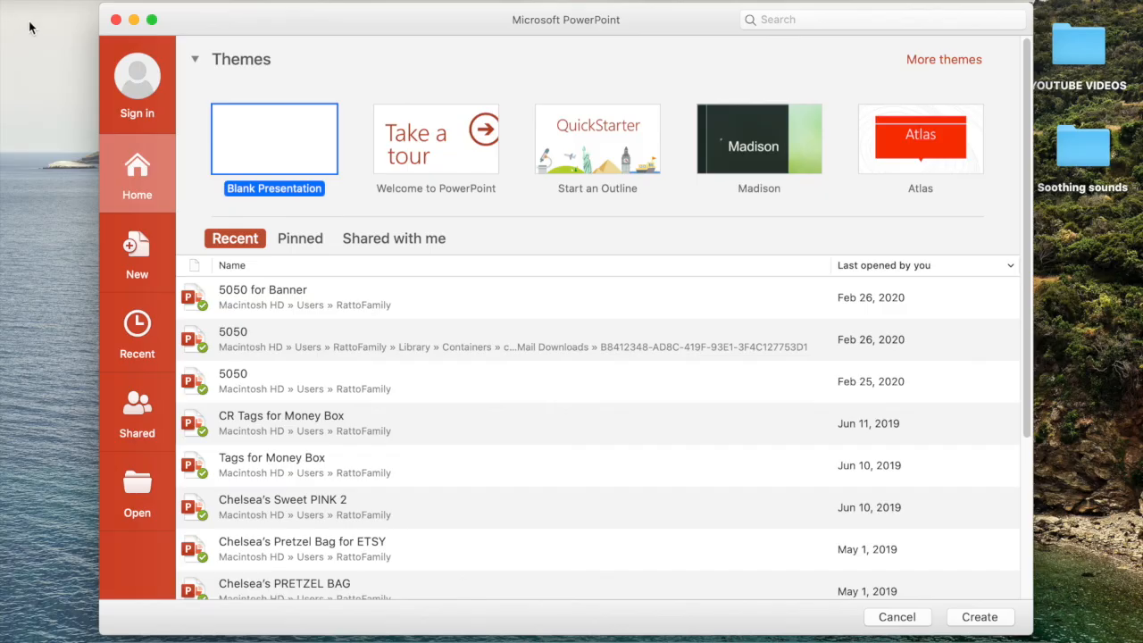
drag(678, 32, 681, 38)
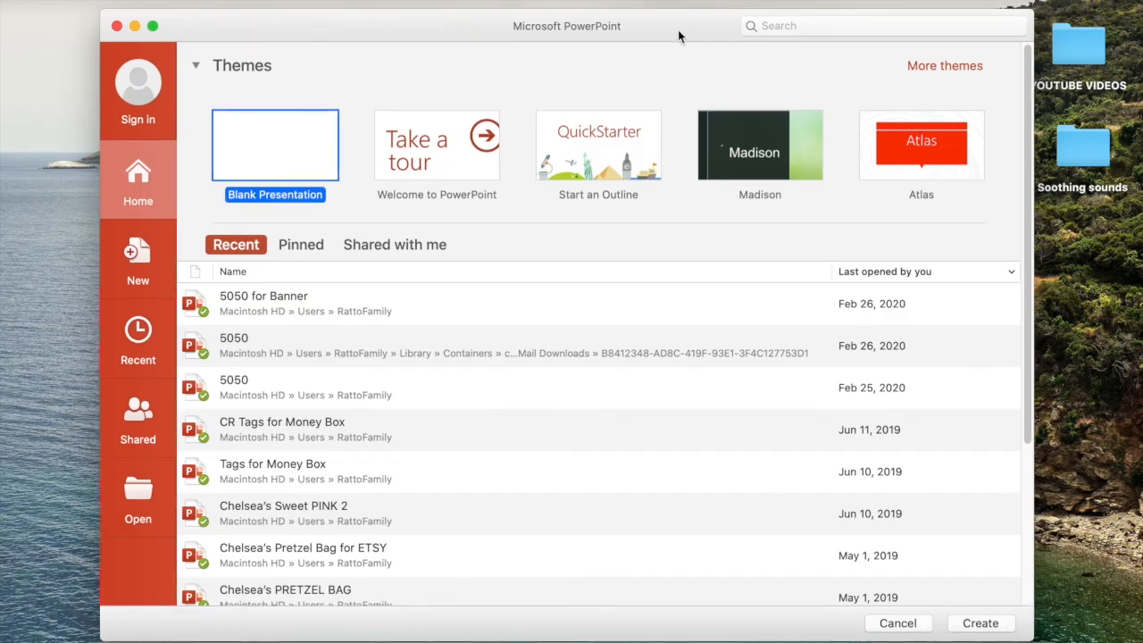
click(119, 27)
click(589, 418)
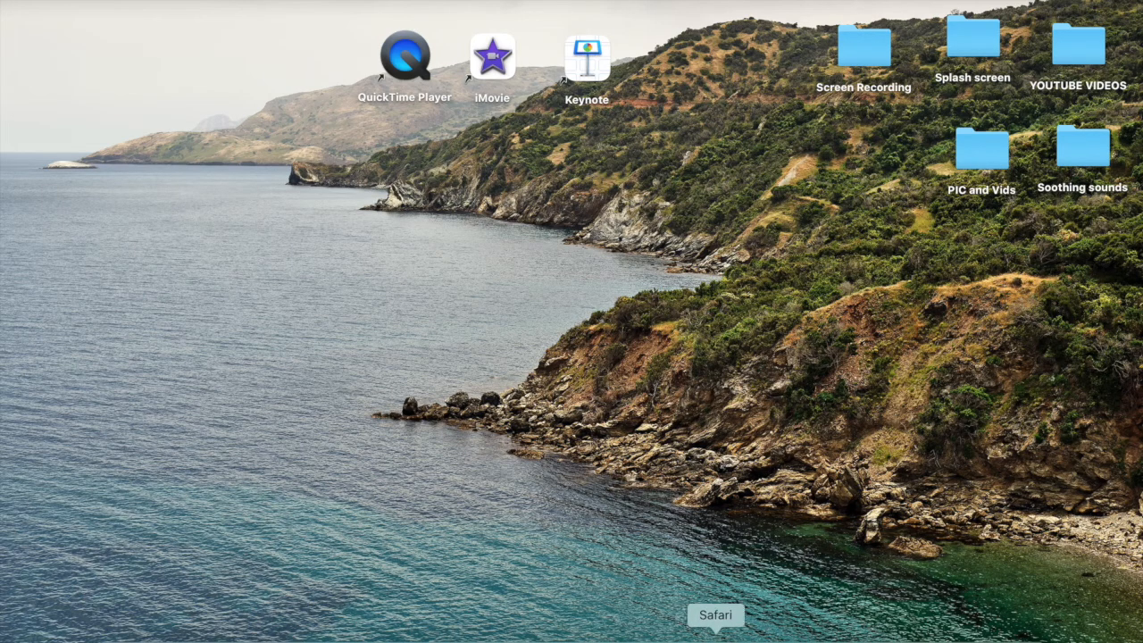
- Switch to Safari and move its YouTube Studio window up to show the video details page
click(717, 630)
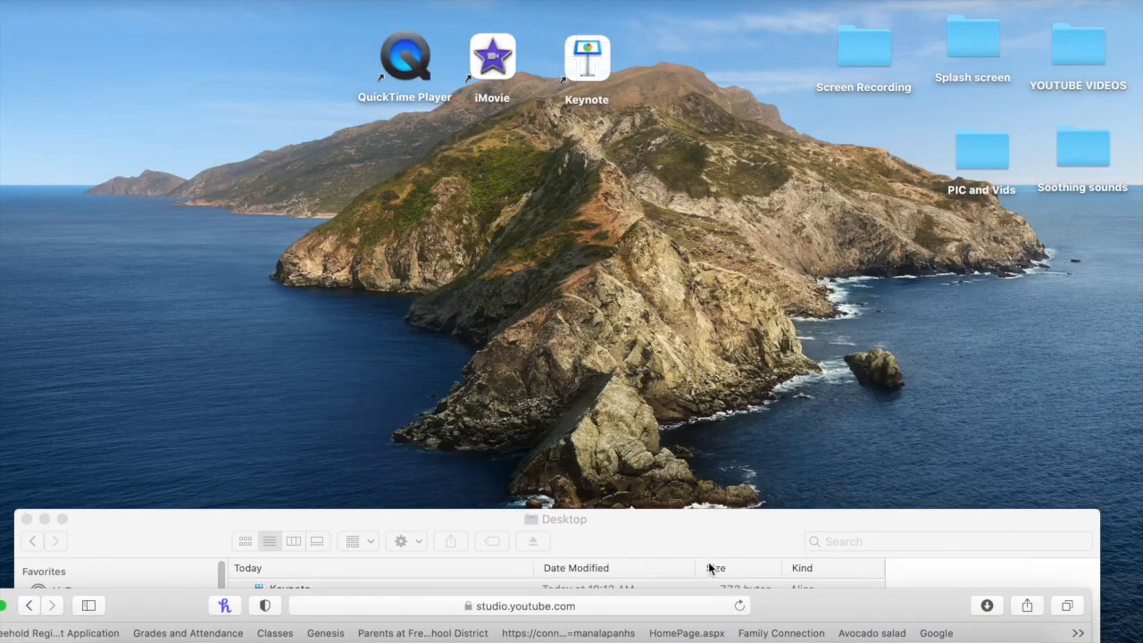
drag(721, 549, 1069, 619)
drag(181, 602, 226, 14)
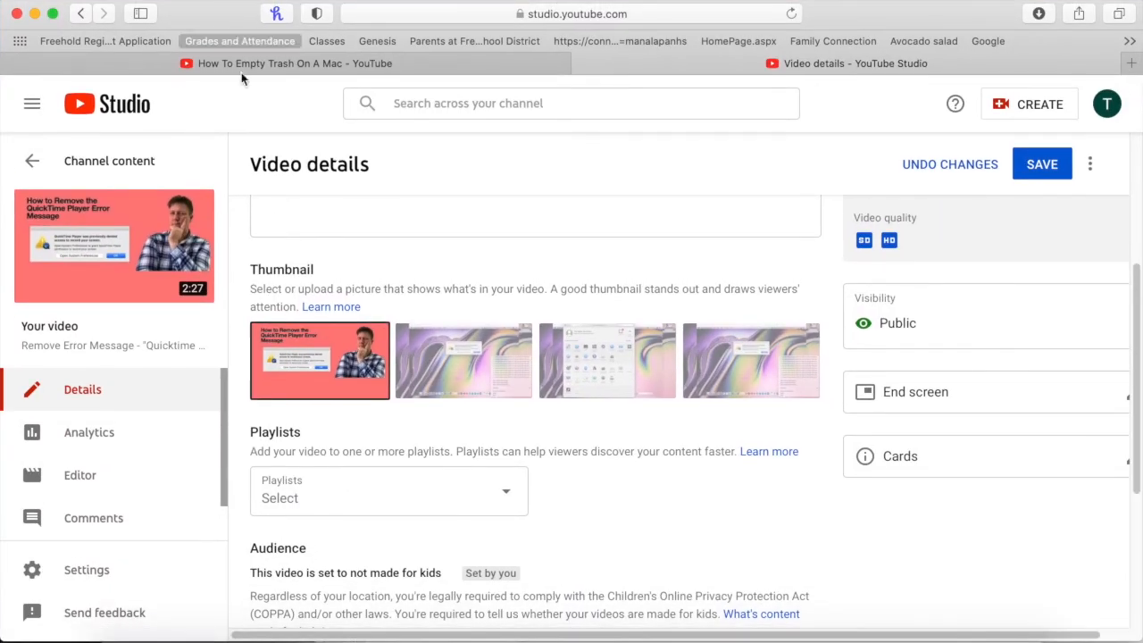
- Replace the video's thumbnail with the JPEG from the "(JPEG) SplashScreen for QuickTime Error Message" folder in YOUTUBE VIDEOS
click(371, 343)
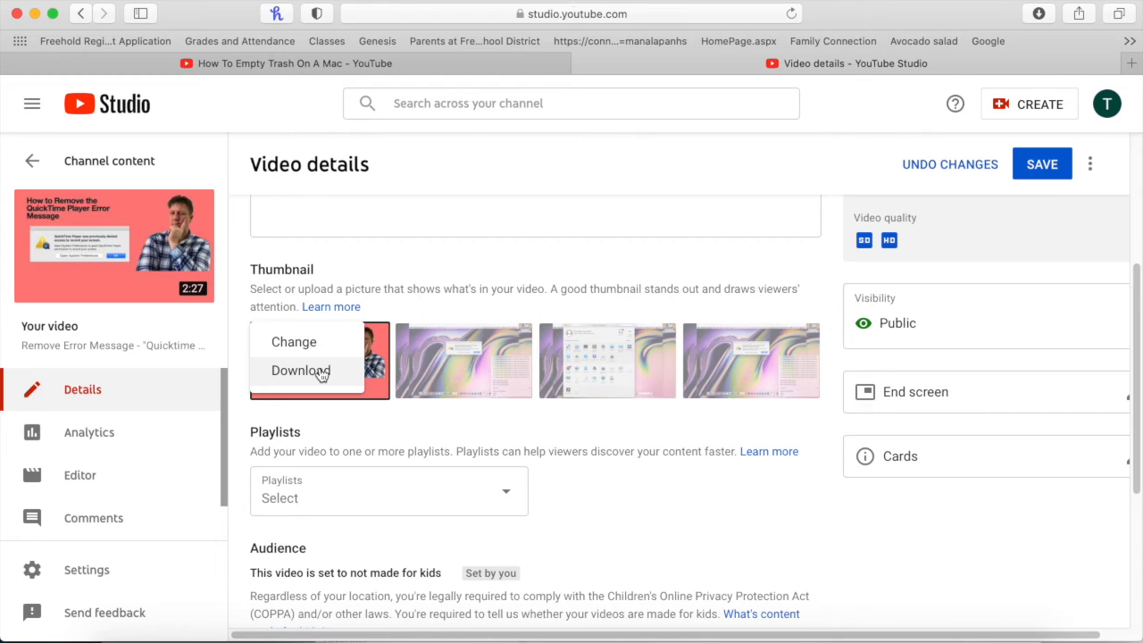
click(295, 343)
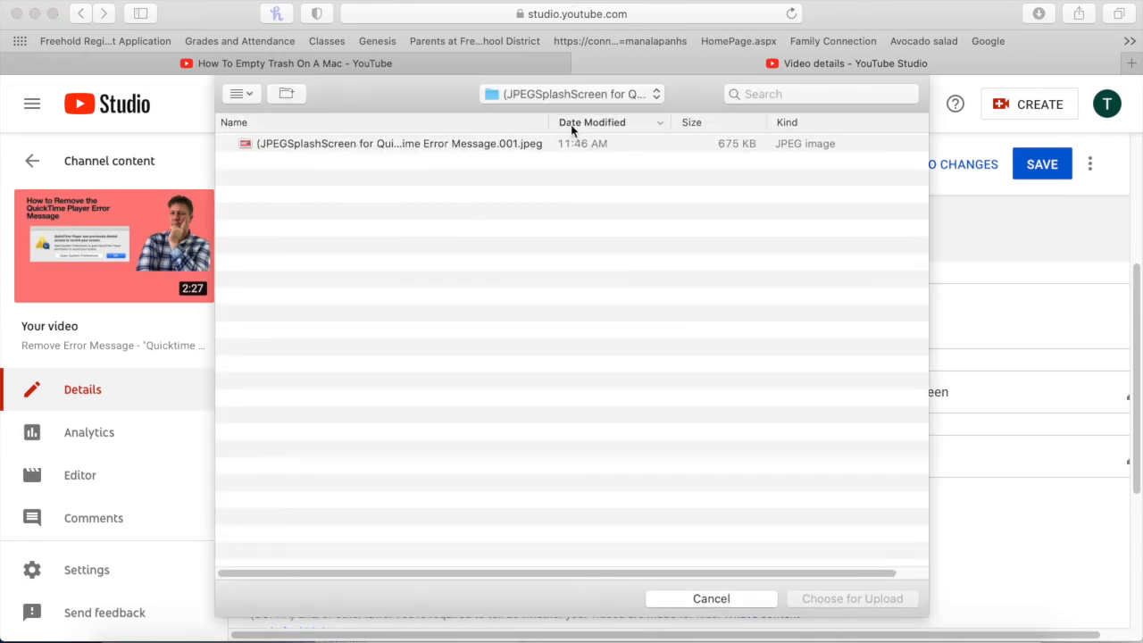
click(655, 95)
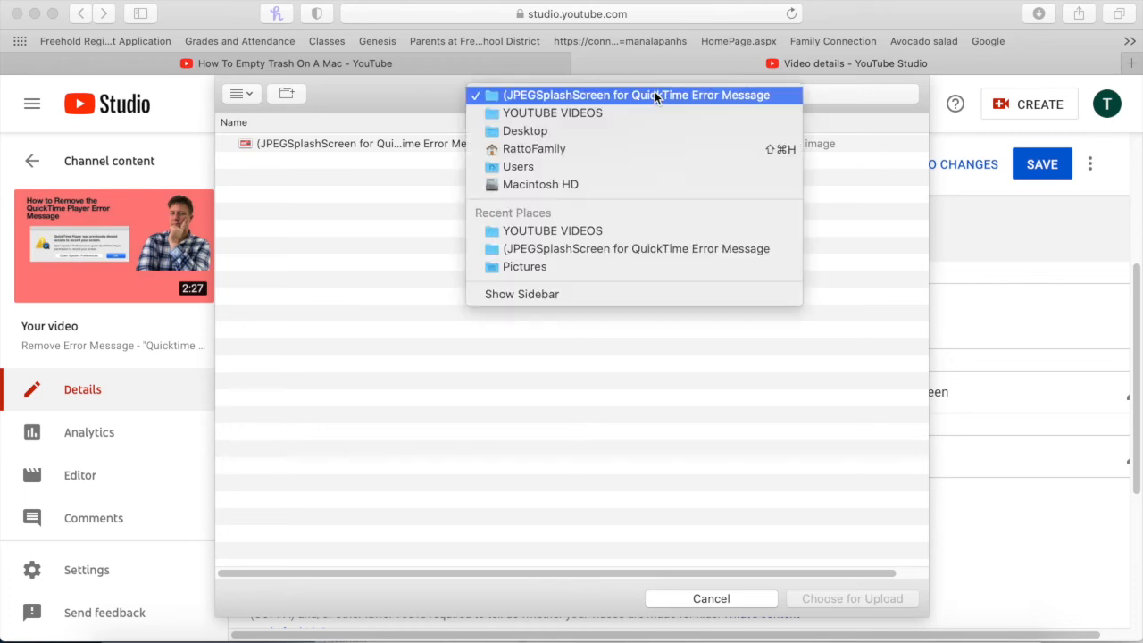
click(584, 119)
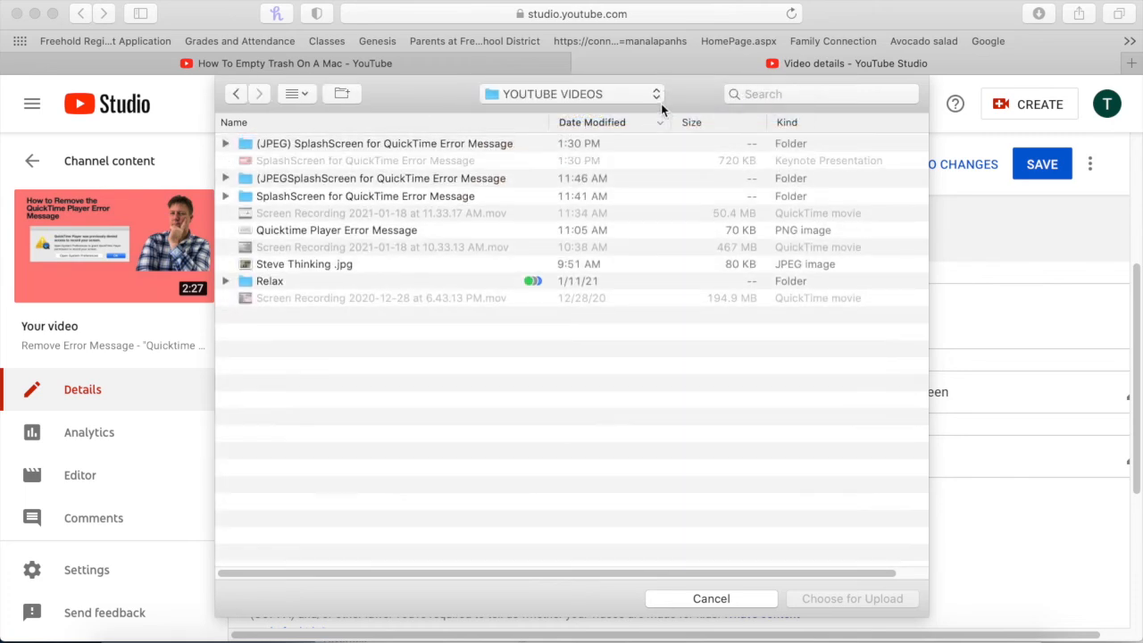
double_click(366, 150)
double_click(306, 148)
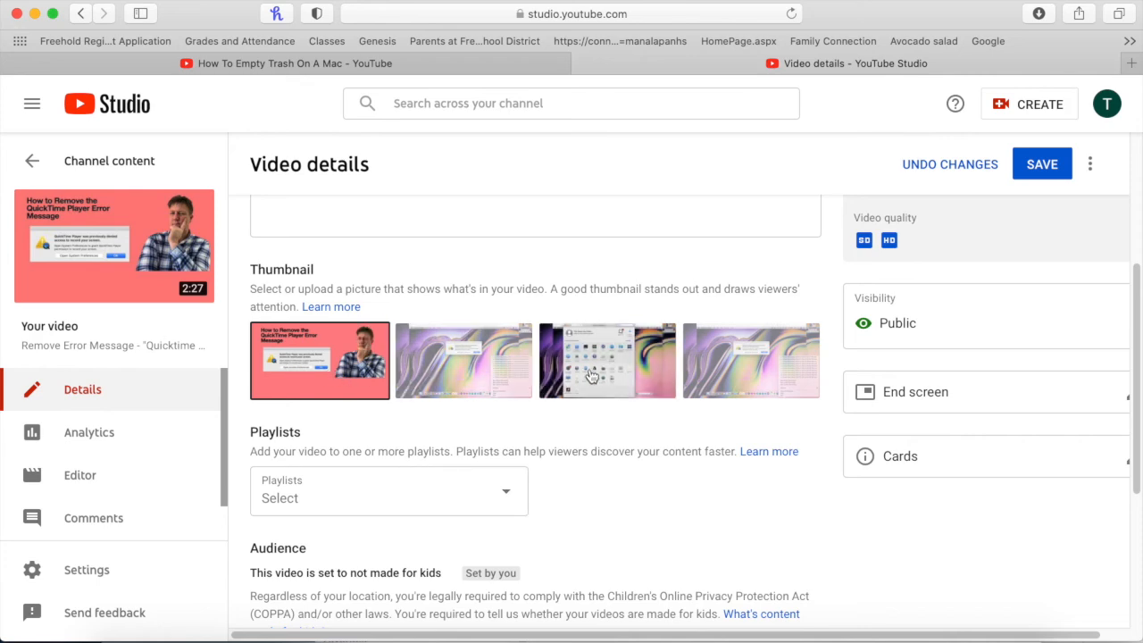
- Save the video details with the new thumbnail and review the thumbnail on the page
scroll(652, 442, down, 5)
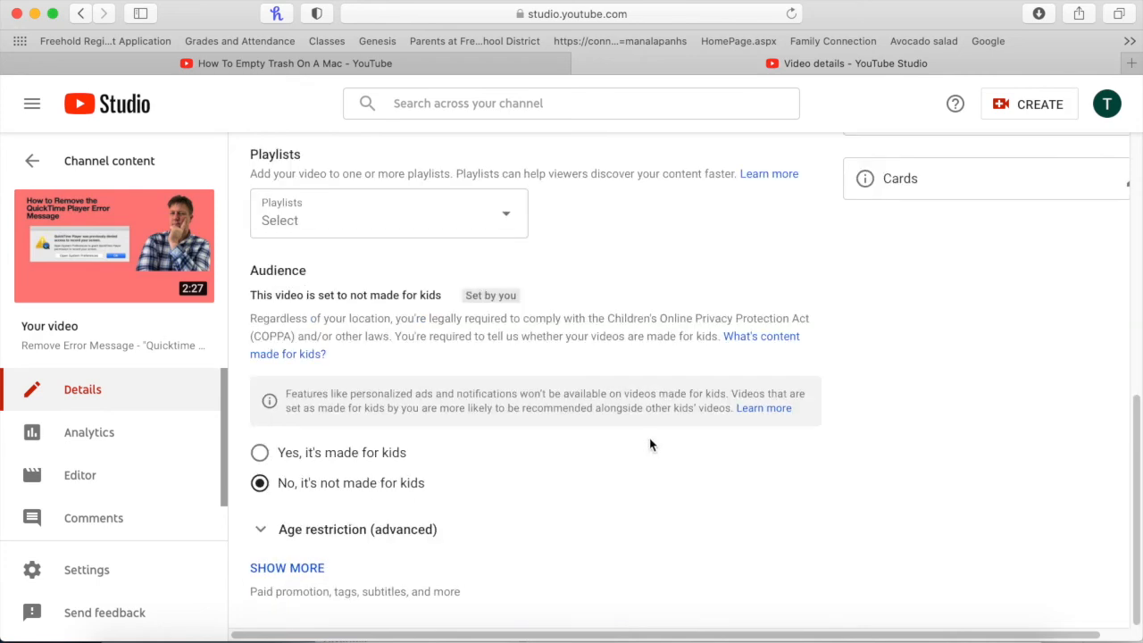
scroll(650, 438, up, 10)
click(1031, 169)
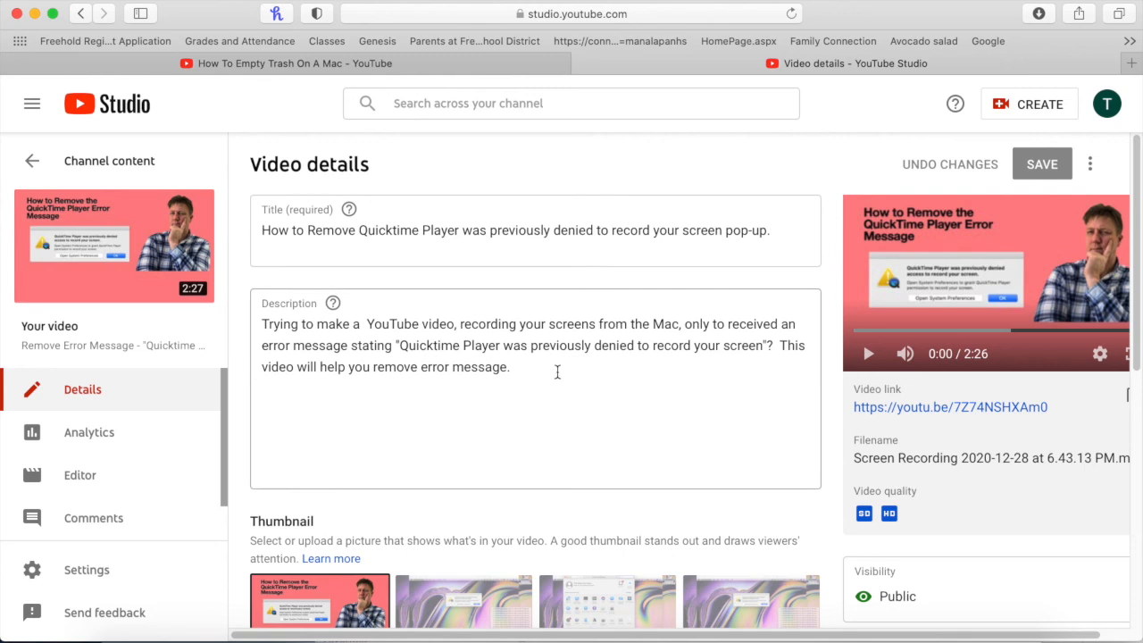
scroll(557, 378, down, 2)
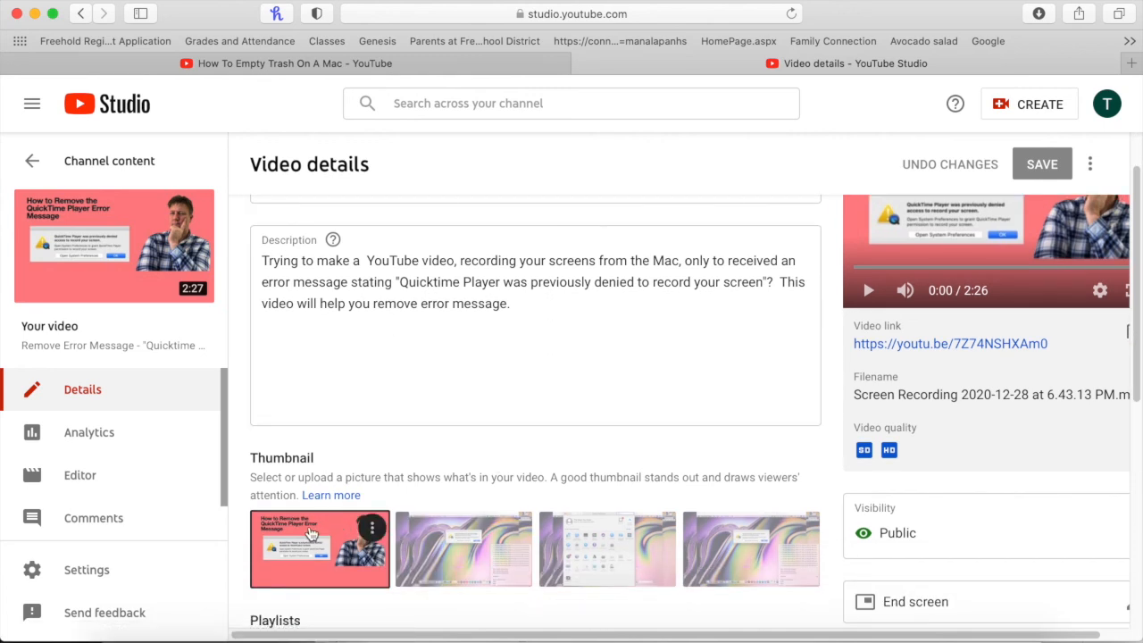
scroll(525, 457, up, 2)
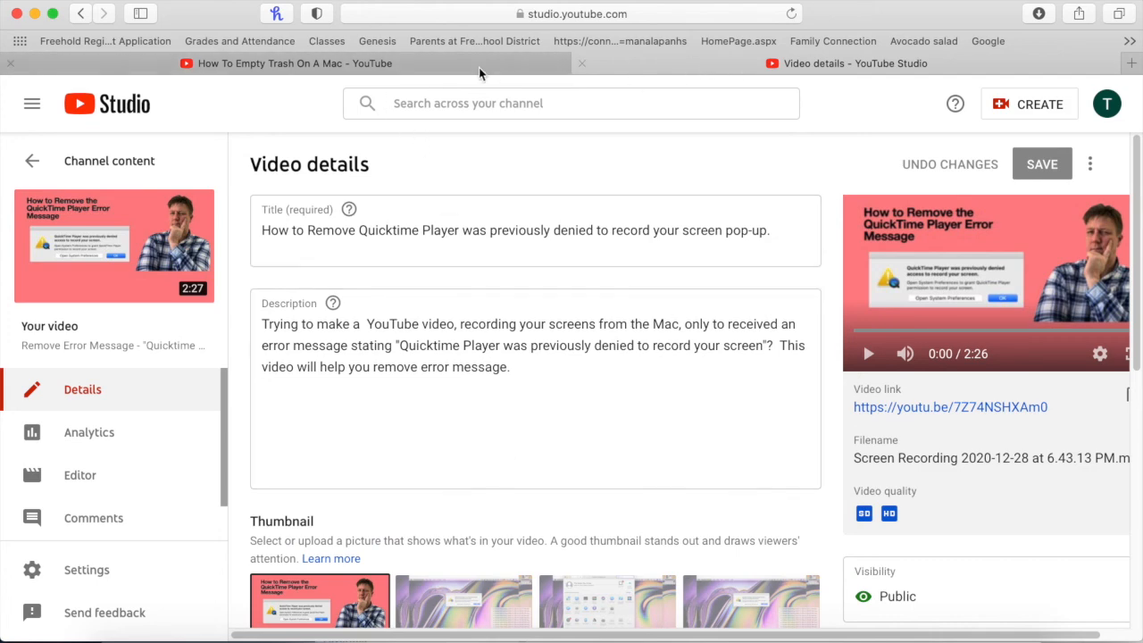
- Go to the open YouTube video page and clear the existing search text
click(440, 59)
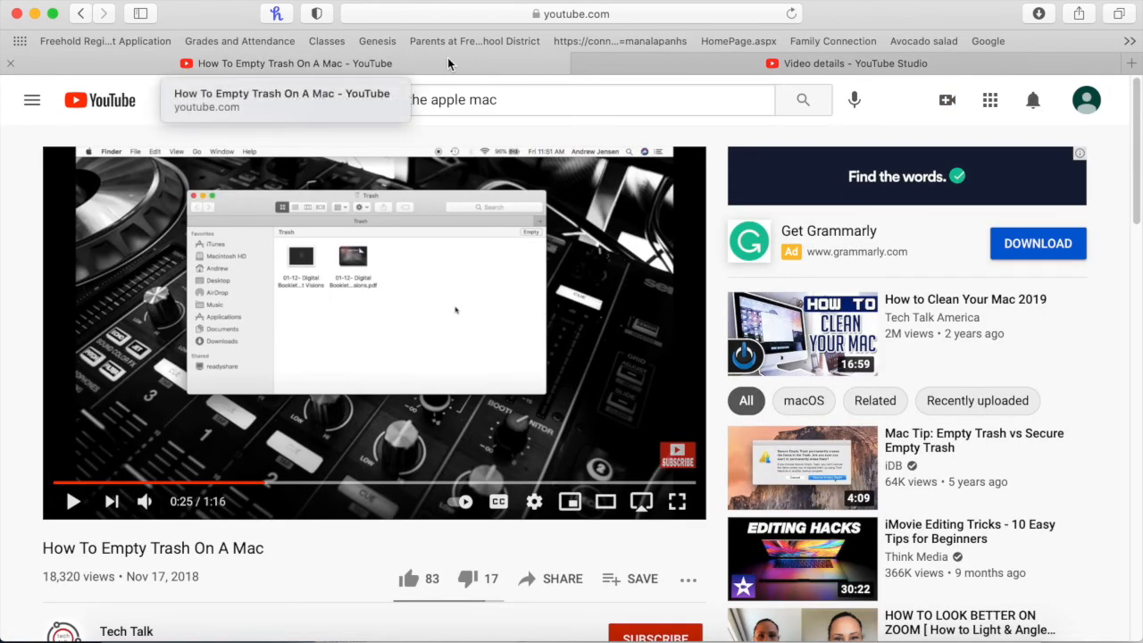
click(529, 95)
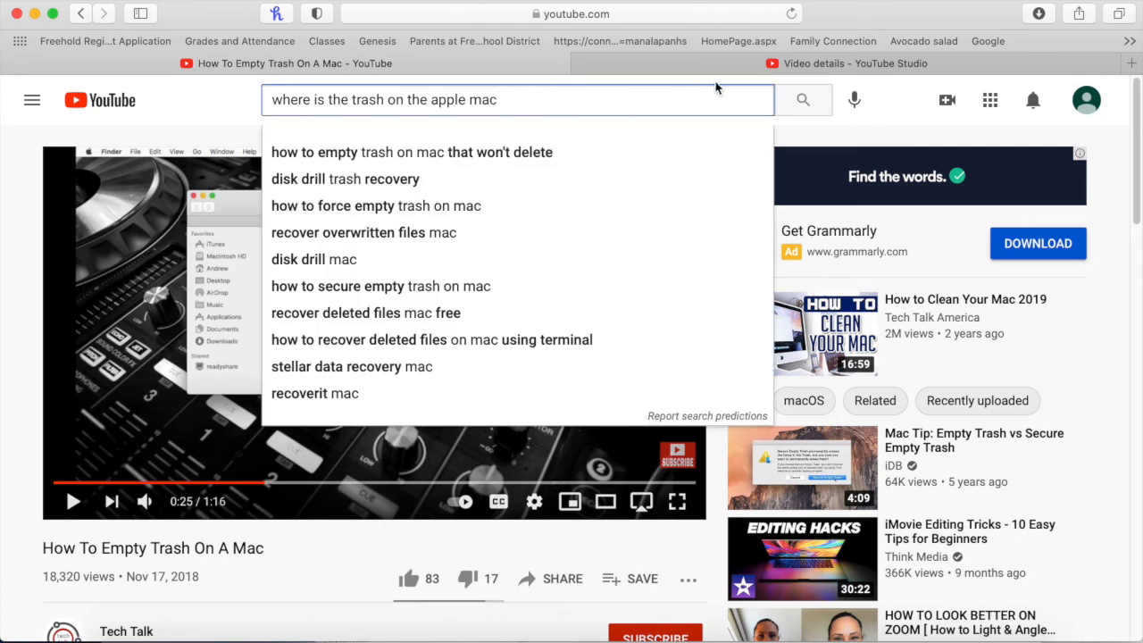
click(849, 133)
drag(549, 94, 112, 69)
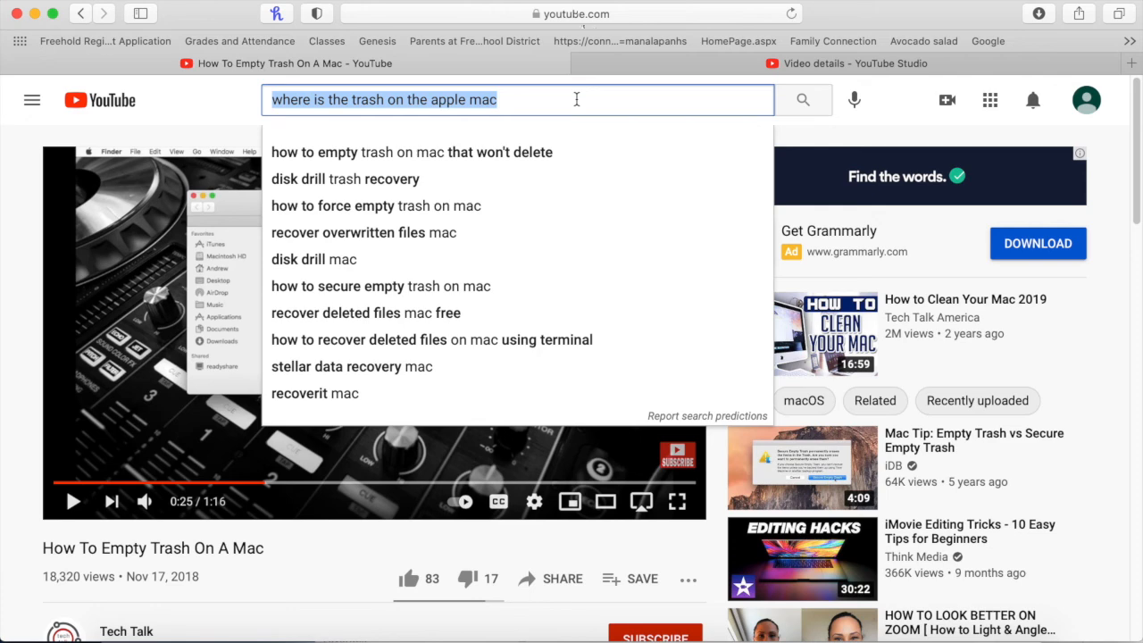
key(BackSpace)
- Search YouTube for "ratto's world quicktime" to check how the video's thumbnail appears in the results
text(ratt)
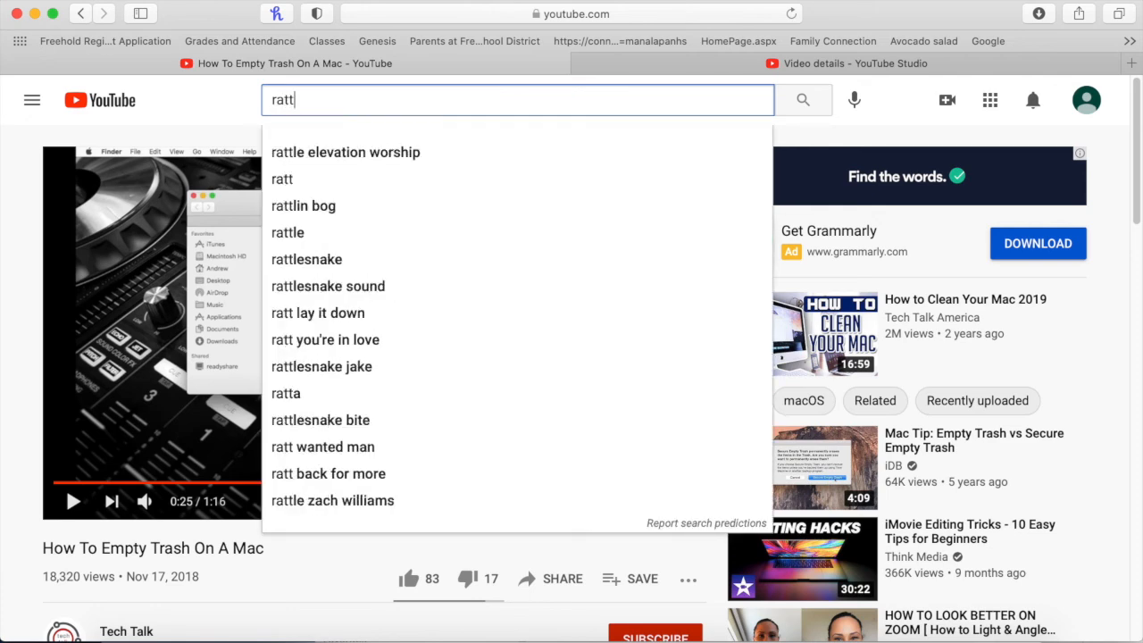
text(o'w wor)
key(BackSpace)
key(BackSpace)
key(BackSpace)
key(BackSpace)
key(BackSpace)
text(s wro)
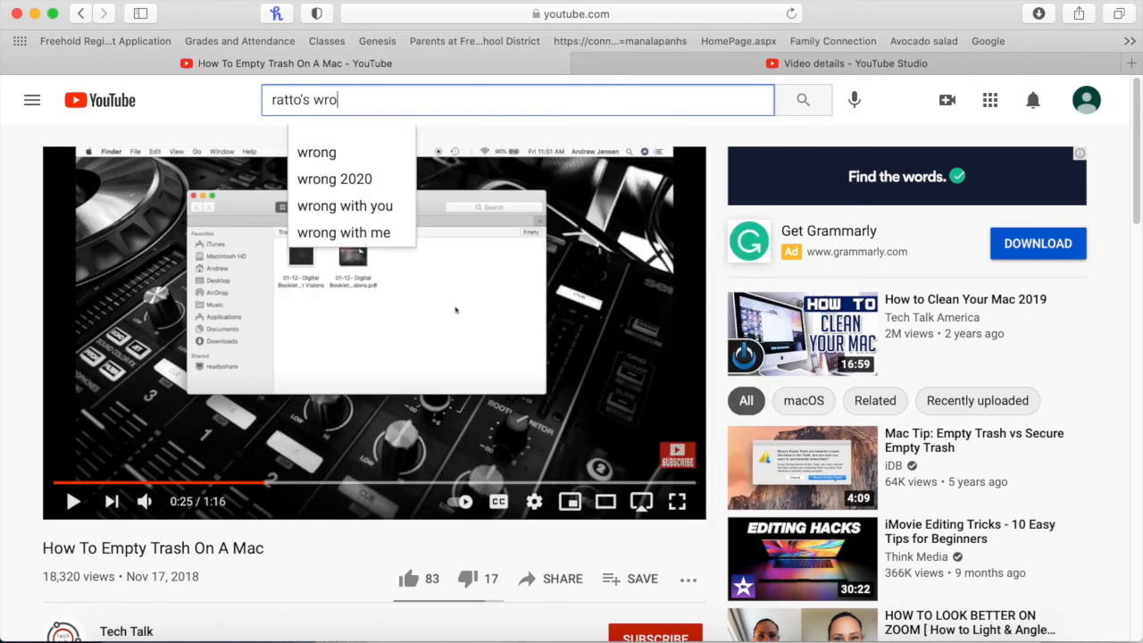
key(BackSpace)
key(BackSpace)
text(orld)
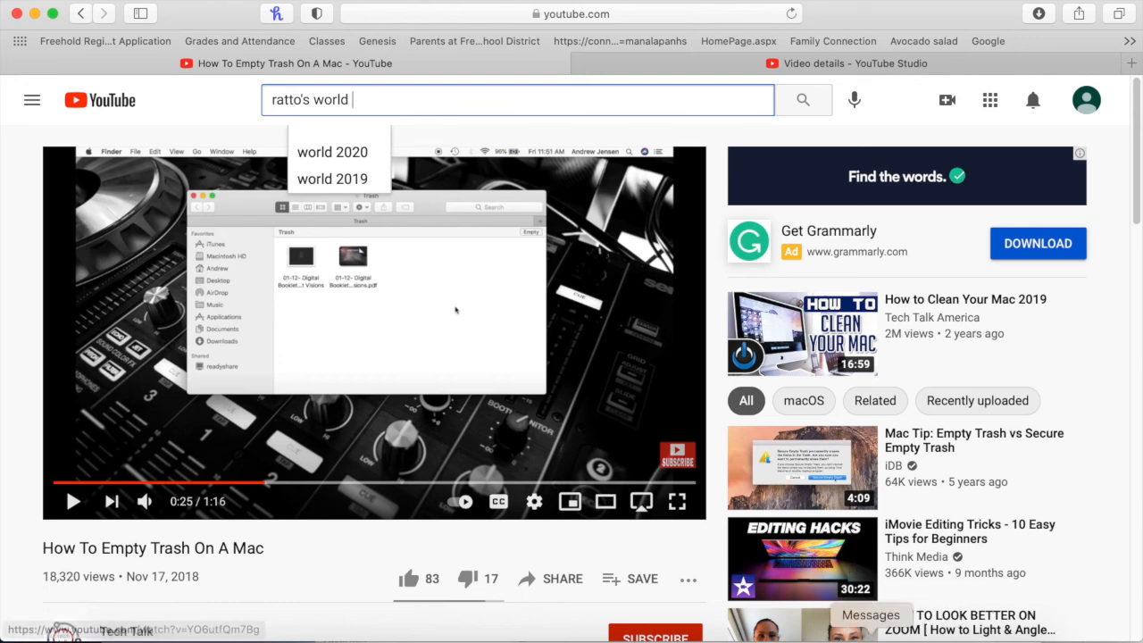
drag(849, 13, 827, 50)
text(qu)
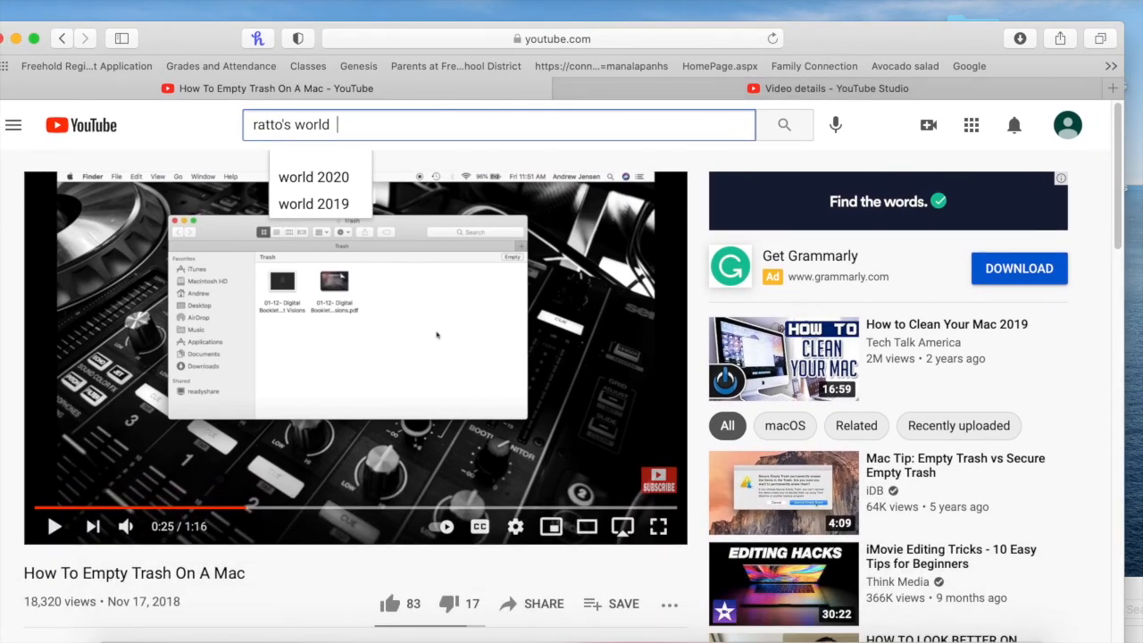
text(icktime)
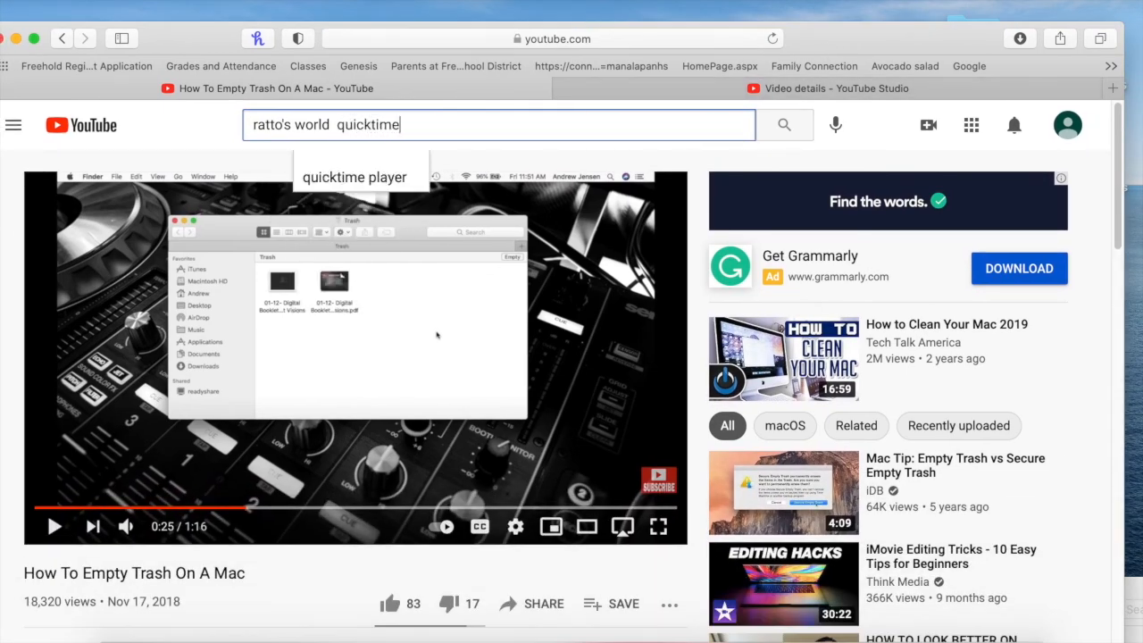
key(Return)
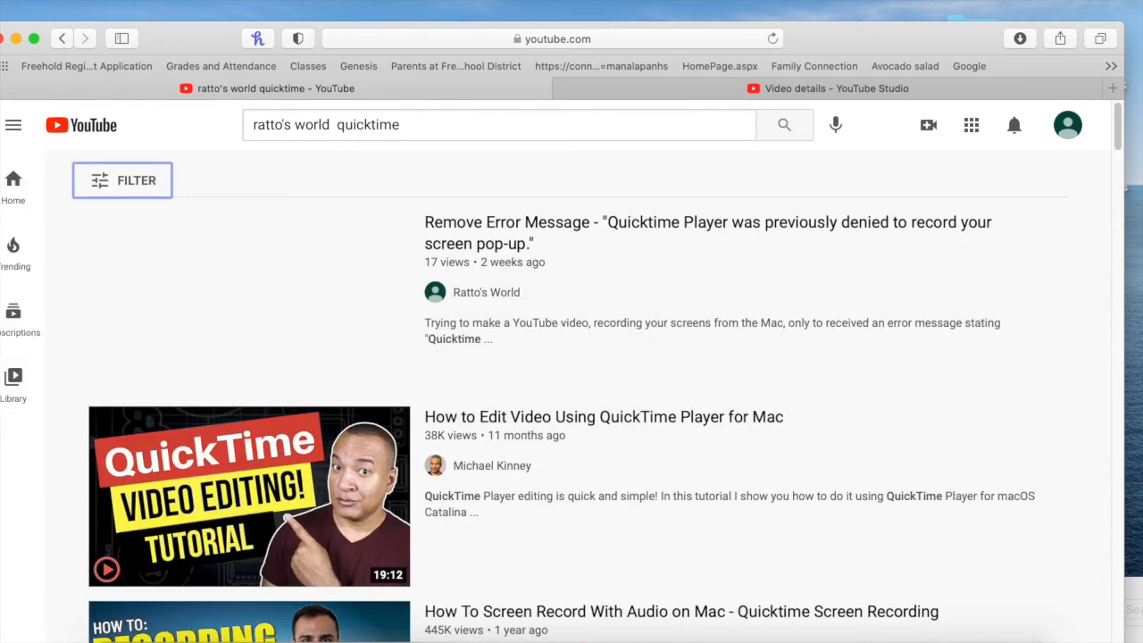
mouse_move(357, 284)
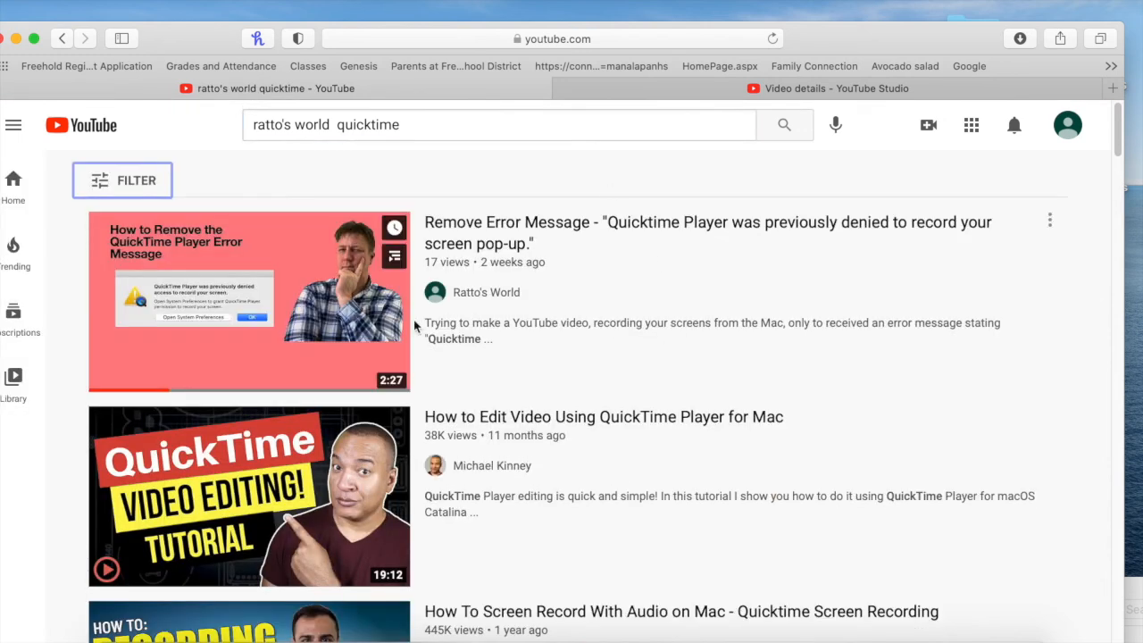